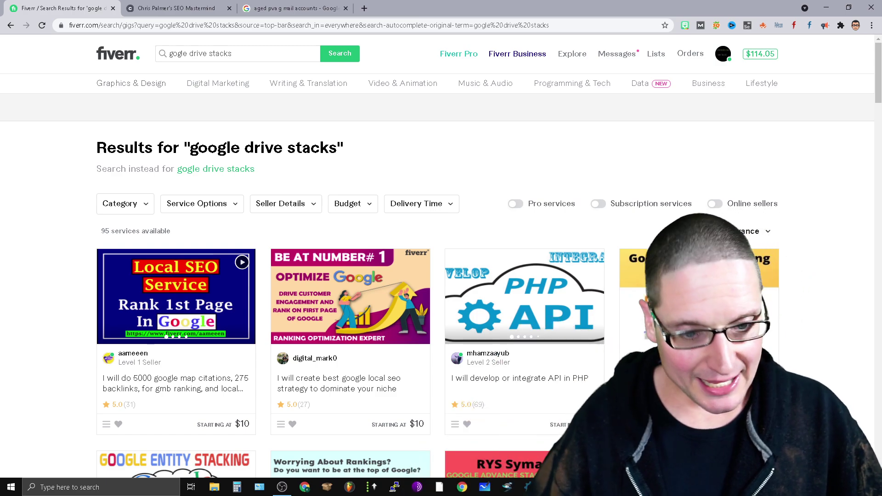
Step: Close the All SL sharing dialog and switch to the second account's My Drive window
key("alt+Tab")
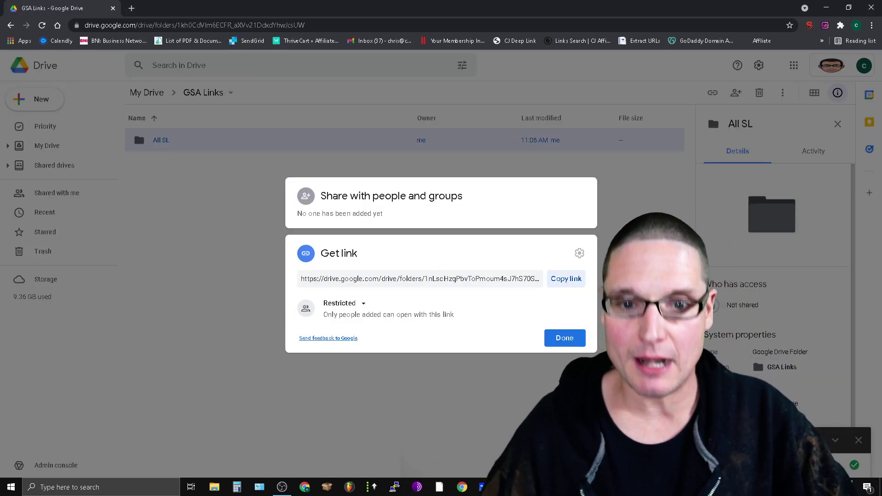
key("Escape")
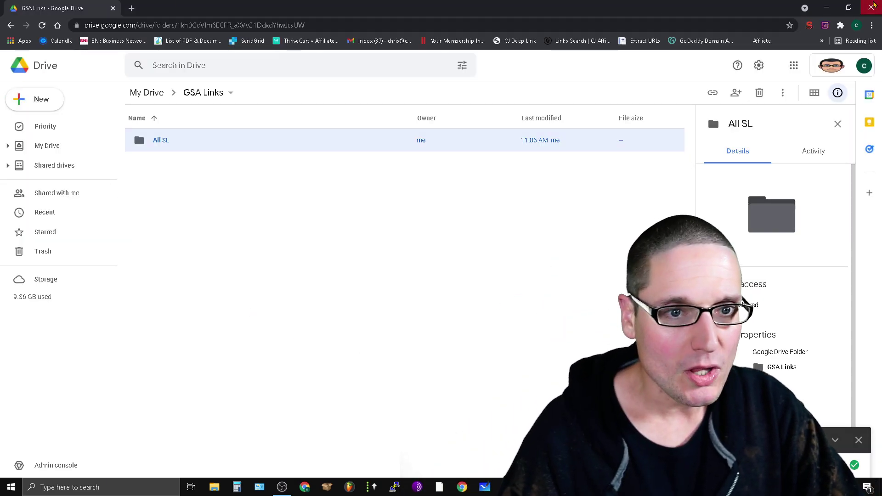
key("alt+Tab")
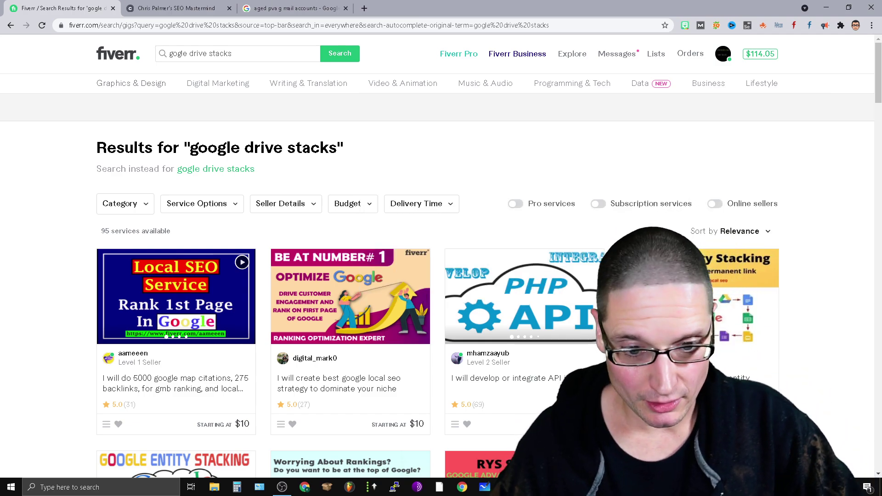
key("alt+Tab")
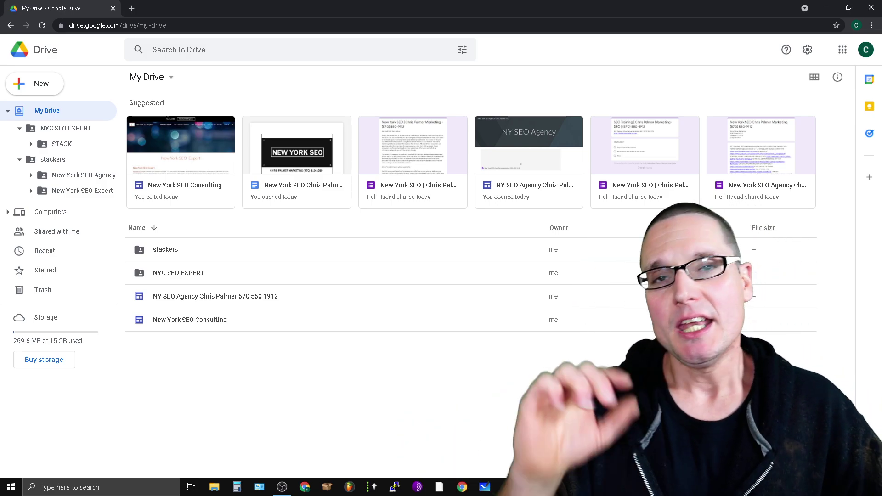
Step: Browse the stackers subfolders and check the STACK folder's link sharing
left_click(61, 180)
left_click(62, 190)
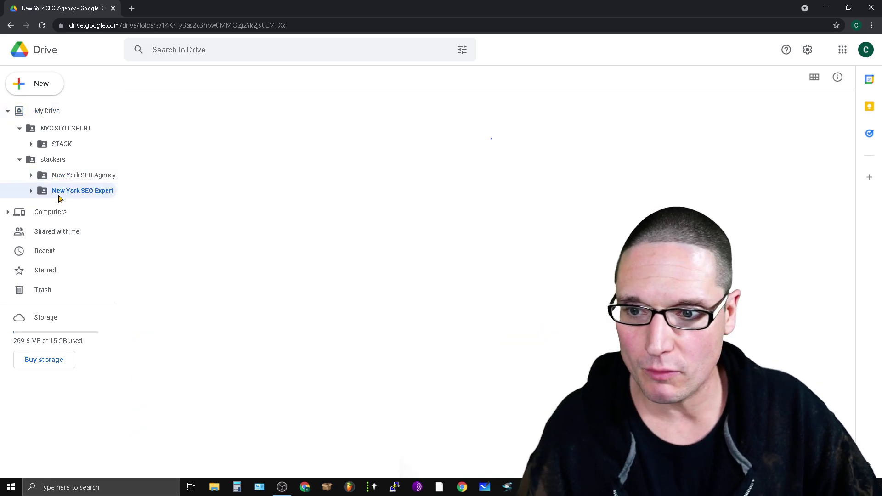
left_click(60, 146)
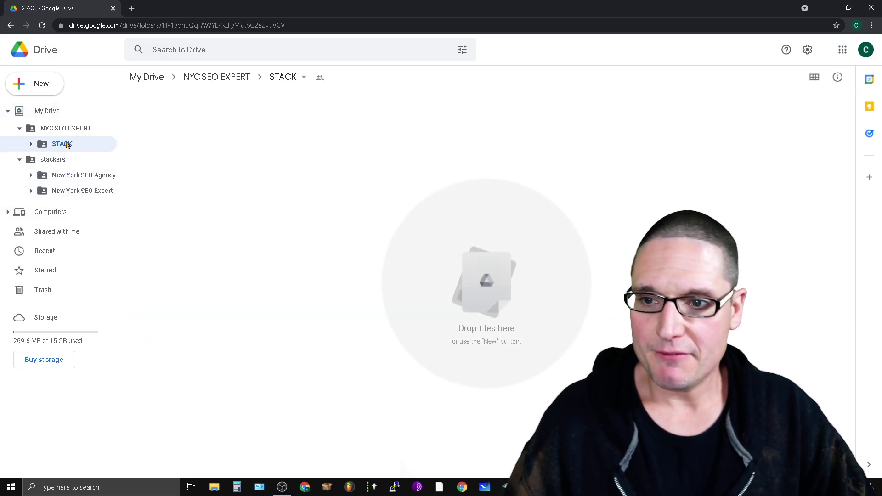
right_click(67, 144)
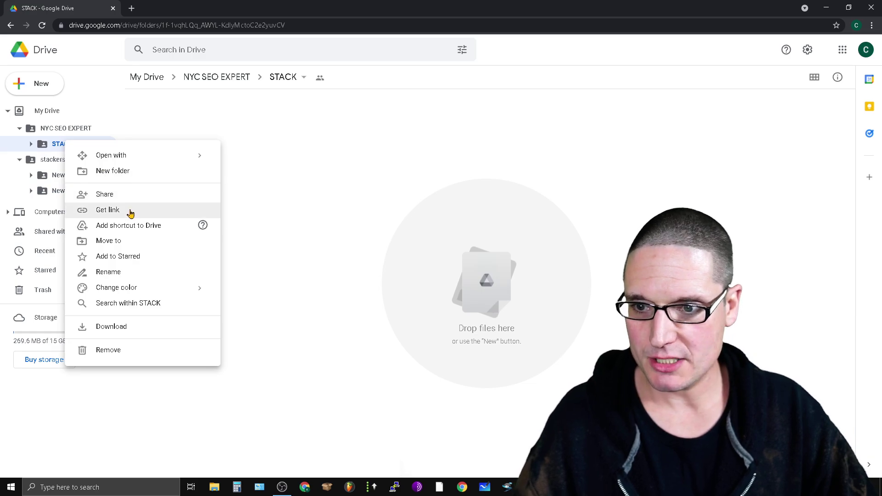
left_click(131, 211)
left_click(63, 131)
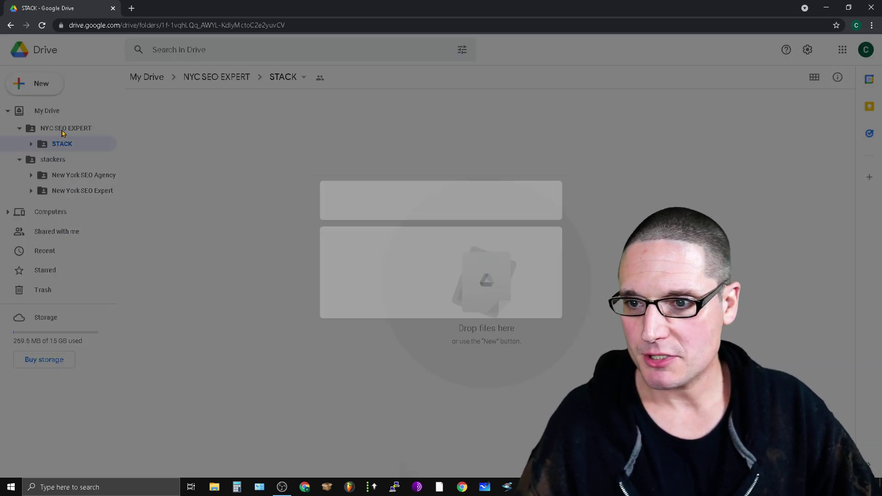
Step: Check link sharing for NYC SEO EXPERT and New York SEO Agency
right_click(63, 129)
left_click(103, 197)
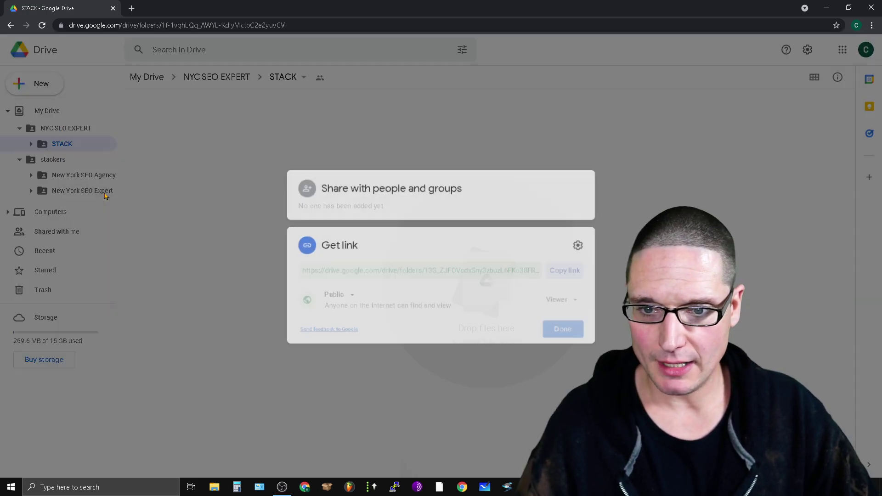
left_click(77, 178)
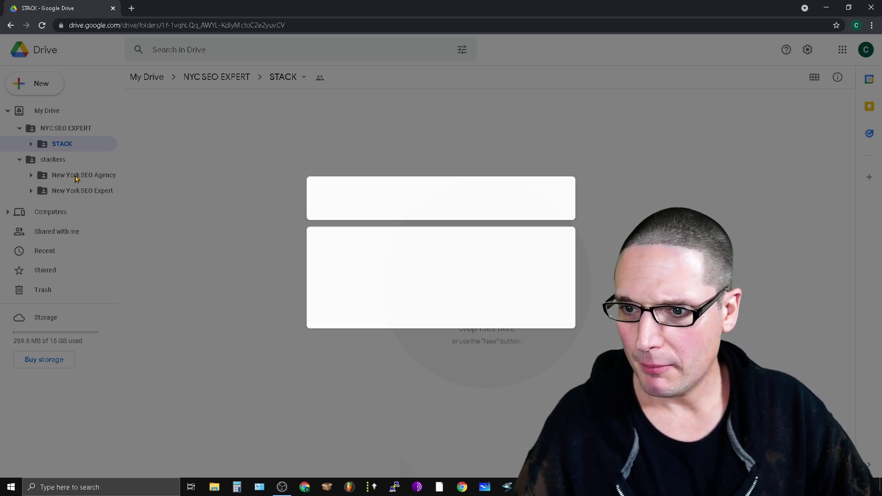
left_click(60, 166)
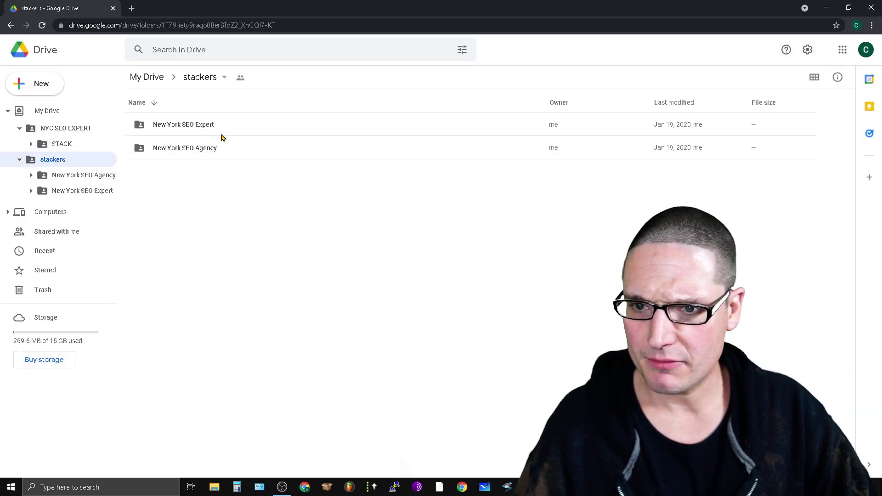
right_click(173, 150)
left_click(235, 199)
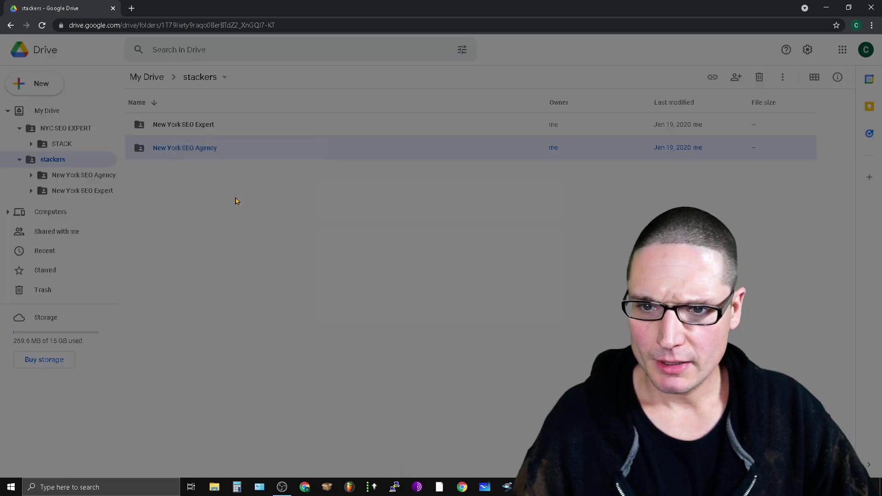
left_click(225, 271)
Step: Recheck New York SEO Agency's link, then open the New York SEO Expert folder
right_click(42, 179)
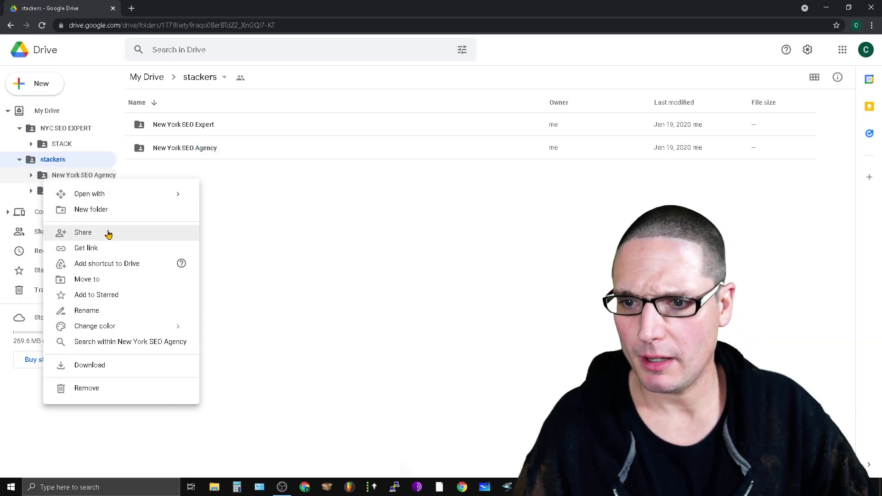
left_click(109, 255)
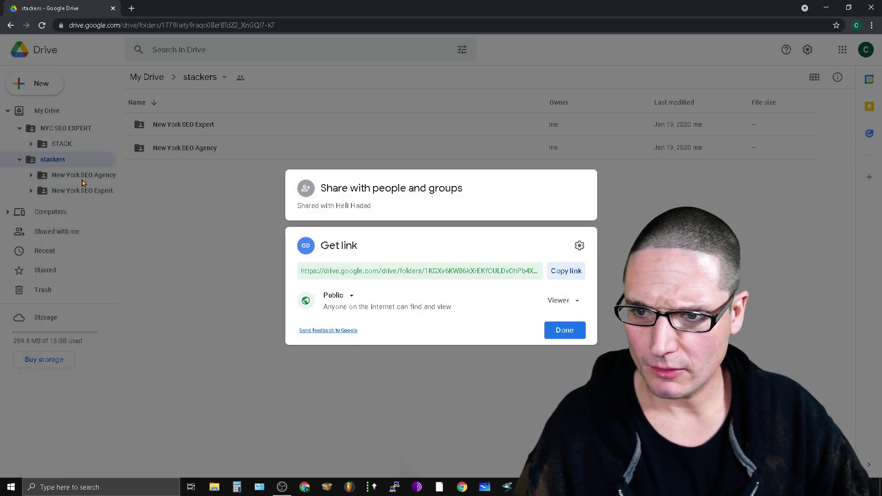
left_click(83, 184)
left_click(78, 191)
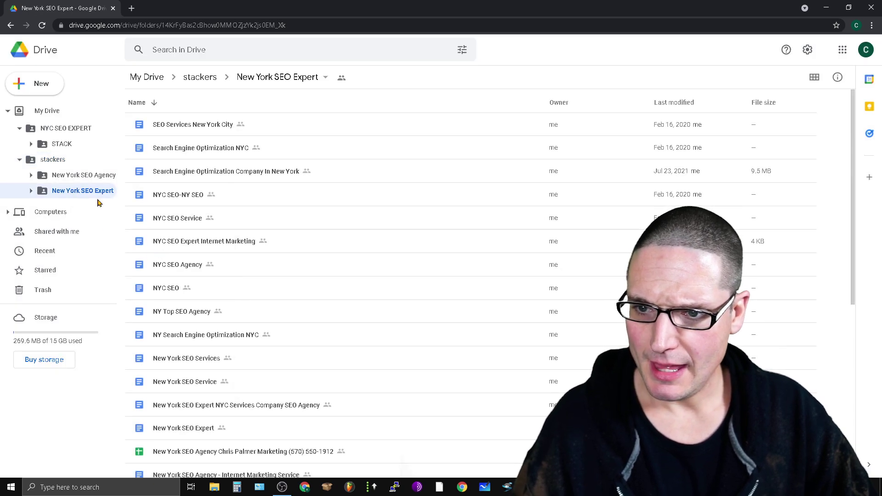
Step: Check New York SEO Expert's link sharing, then open and dismiss the New menu
right_click(92, 193)
left_click(158, 259)
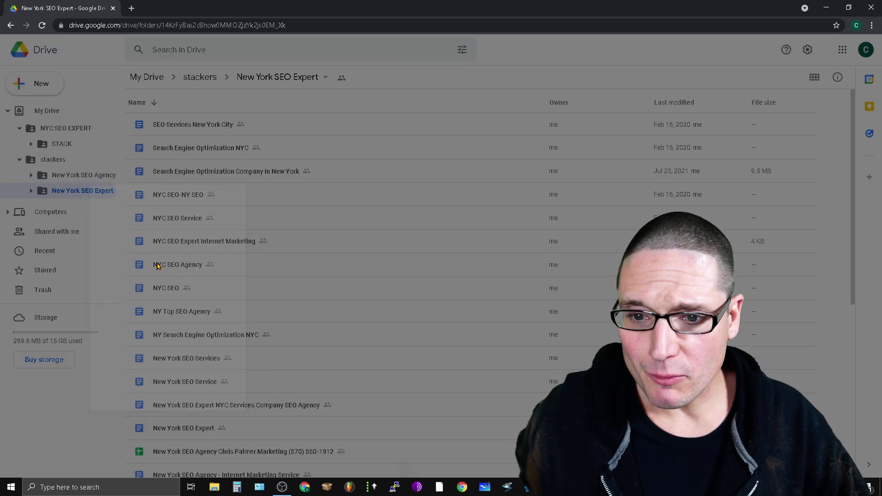
left_click(157, 265)
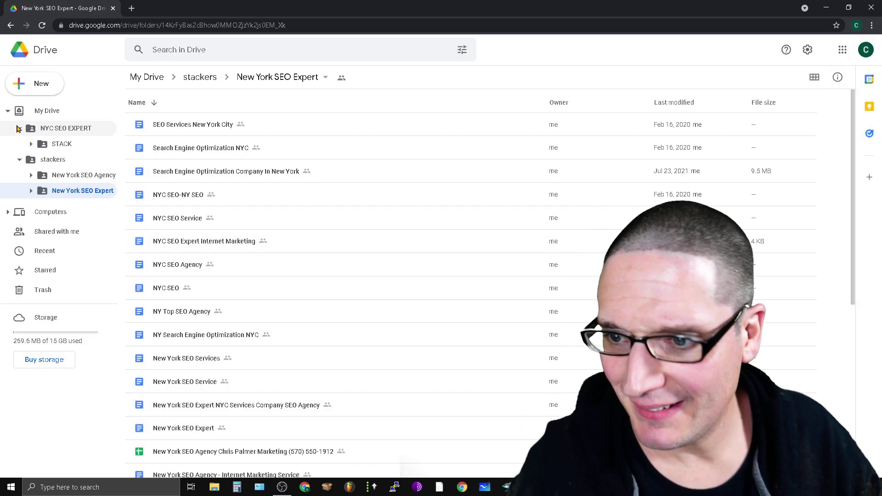
left_click(39, 83)
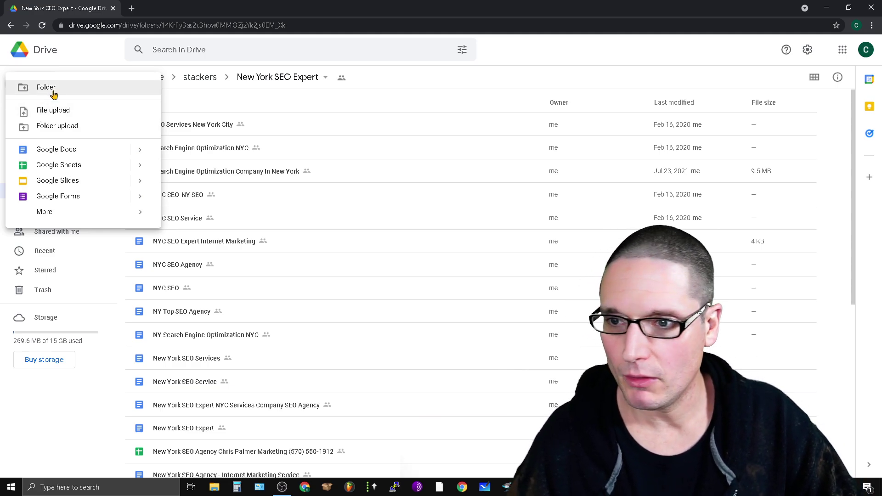
key("Escape")
left_click(47, 131)
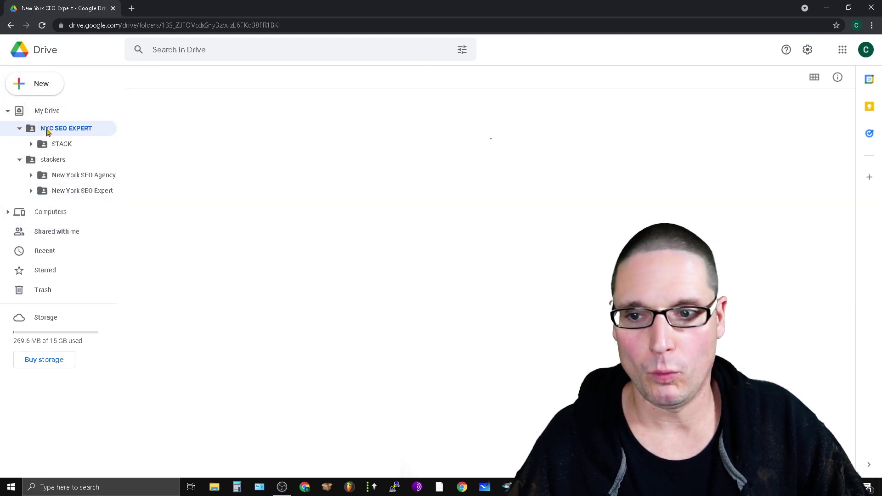
left_click(174, 130)
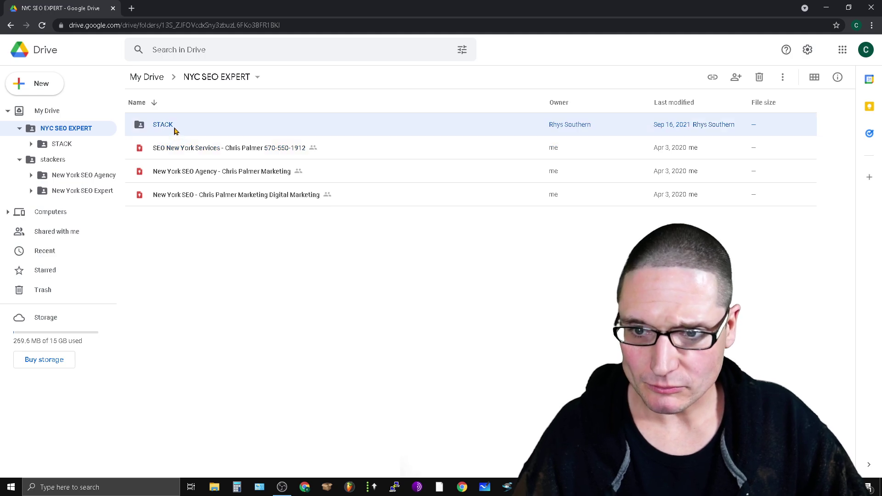
right_click(174, 129)
left_click(249, 180)
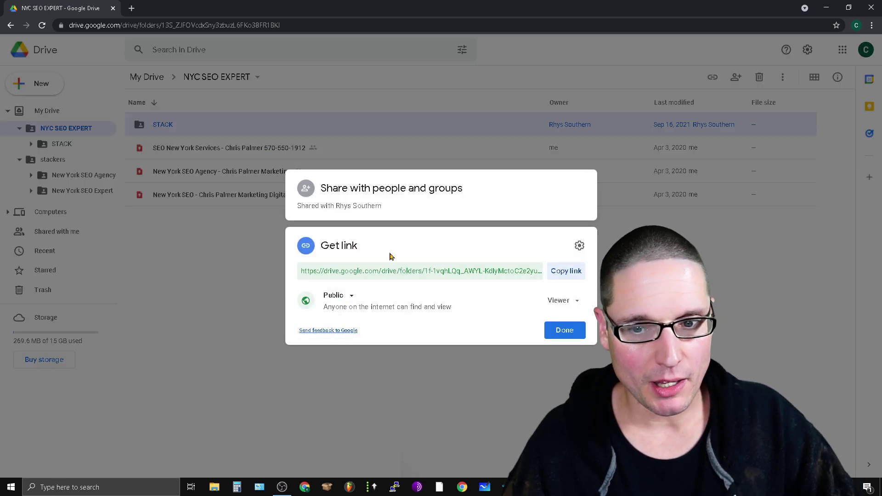
left_click_drag(452, 306, 403, 308)
left_click(411, 457)
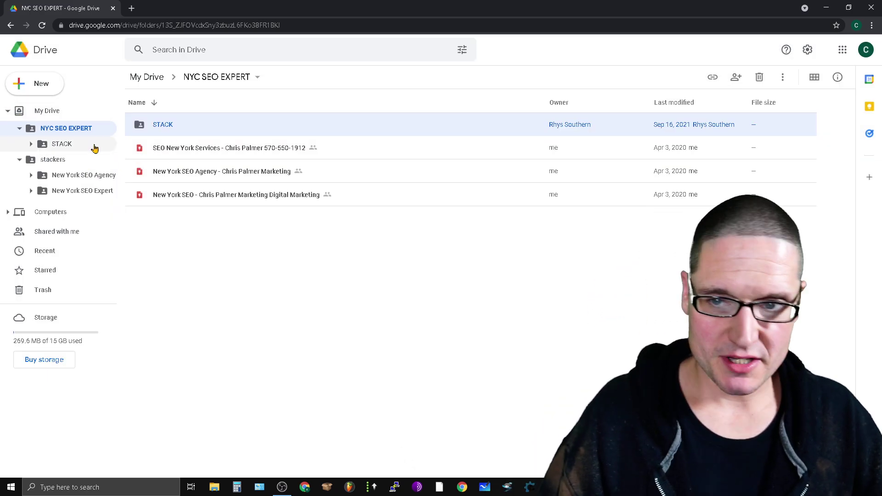
left_click(53, 159)
left_click(74, 148)
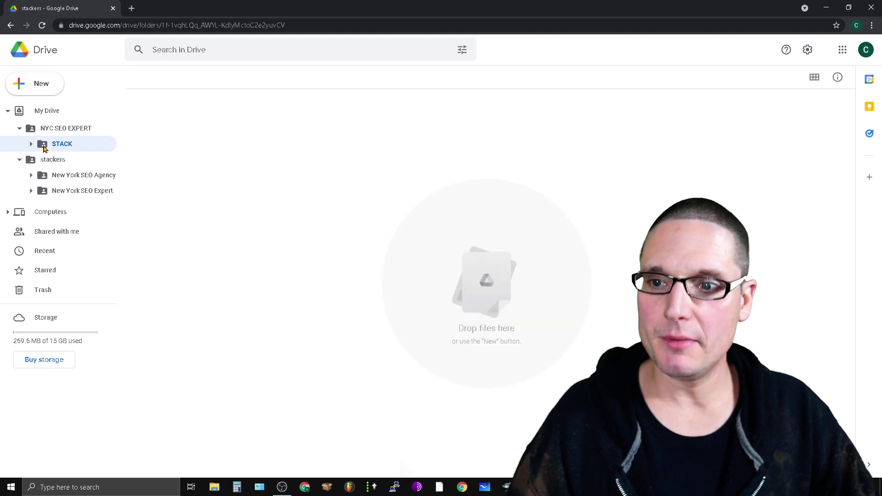
left_click(46, 164)
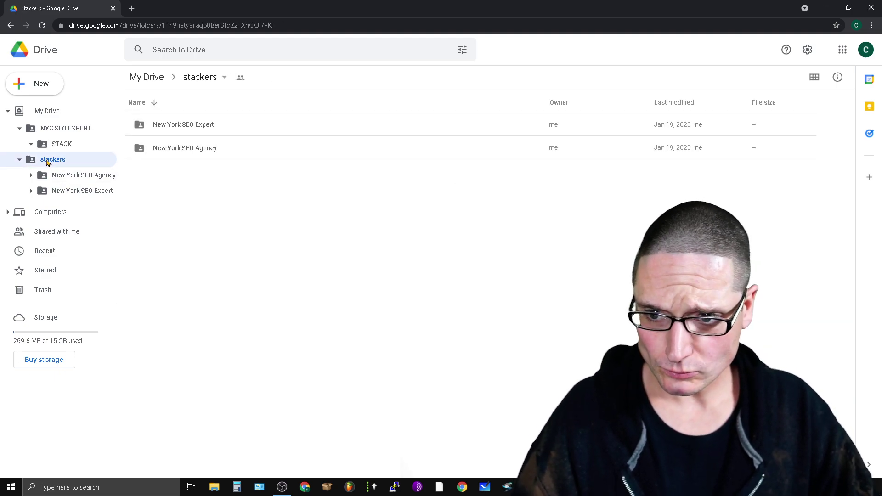
right_click(59, 145)
left_click(192, 131)
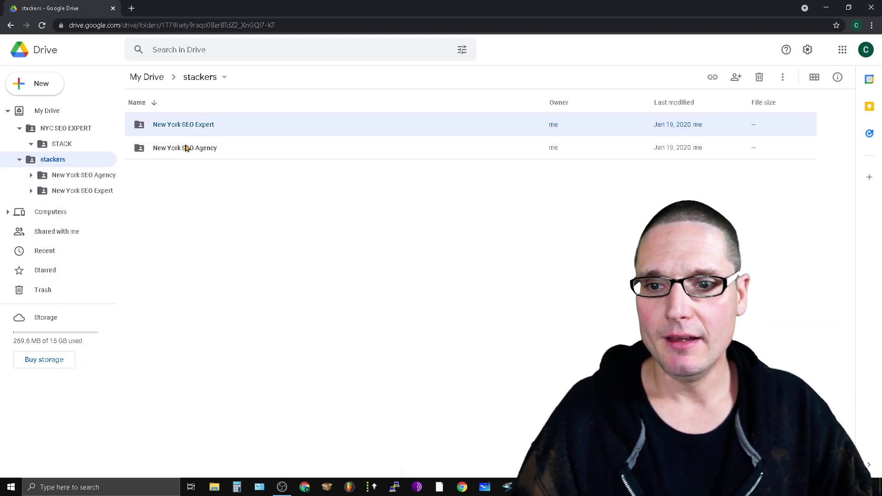
left_click(185, 147)
right_click(185, 147)
left_click(280, 215)
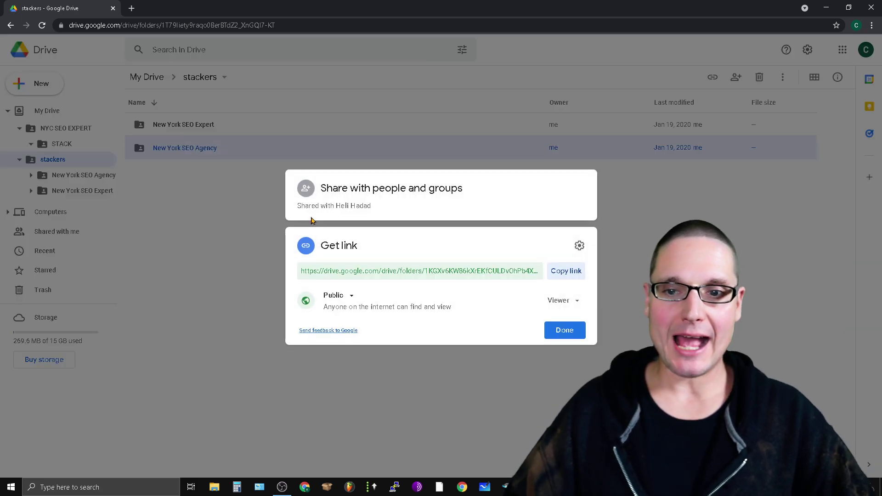
left_click(358, 295)
left_click(358, 296)
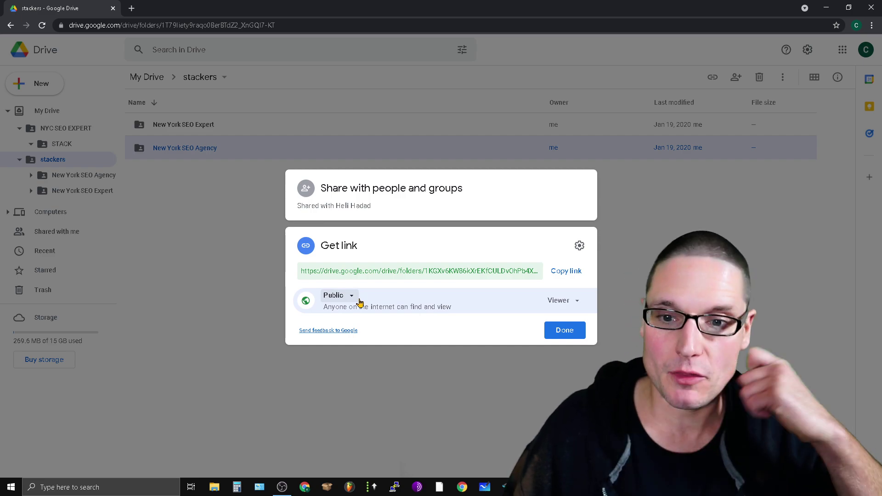
left_click(51, 134)
left_click(52, 134)
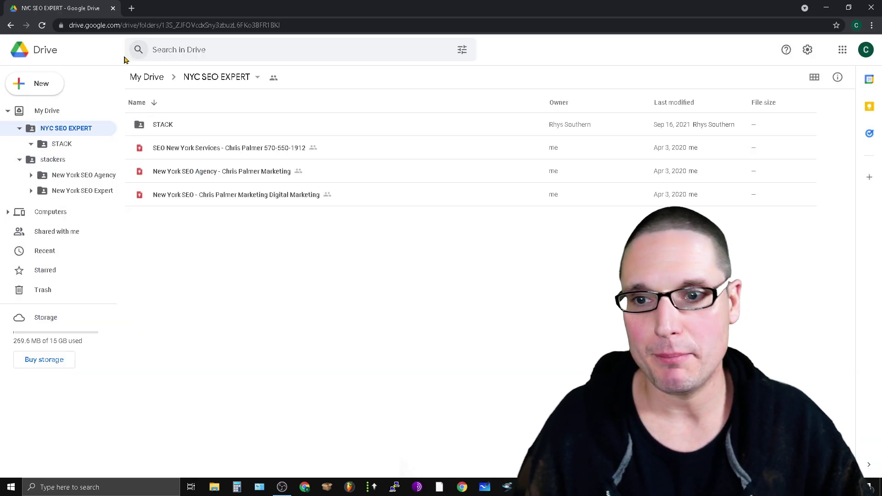
Step: Switch to the second Chrome profile, open its Google Drive and select the Brad folder
left_click(859, 25)
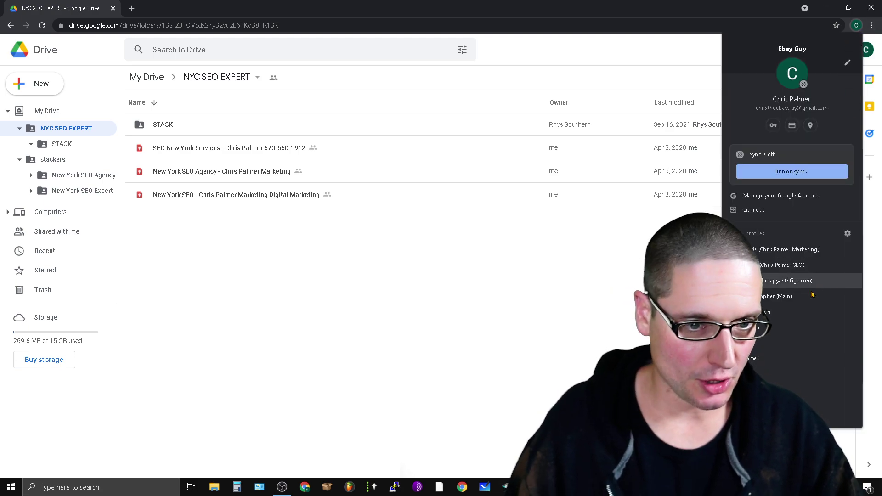
left_click(791, 249)
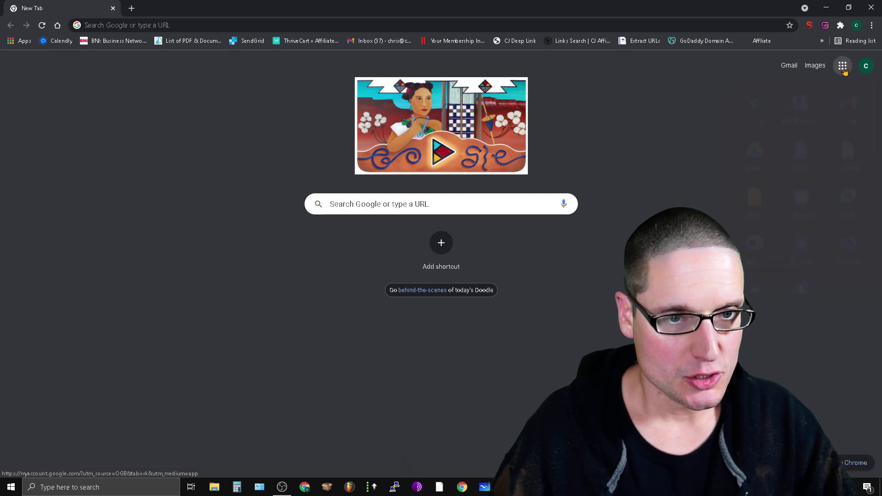
left_click(842, 65)
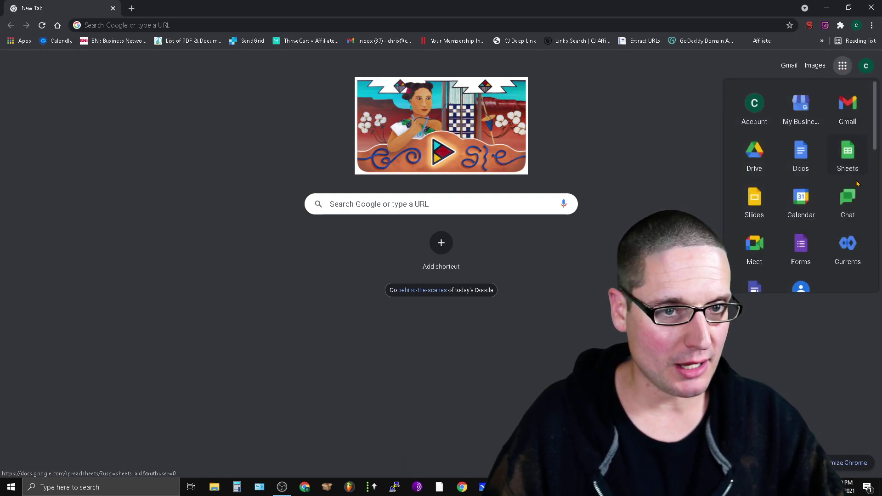
left_click(766, 158)
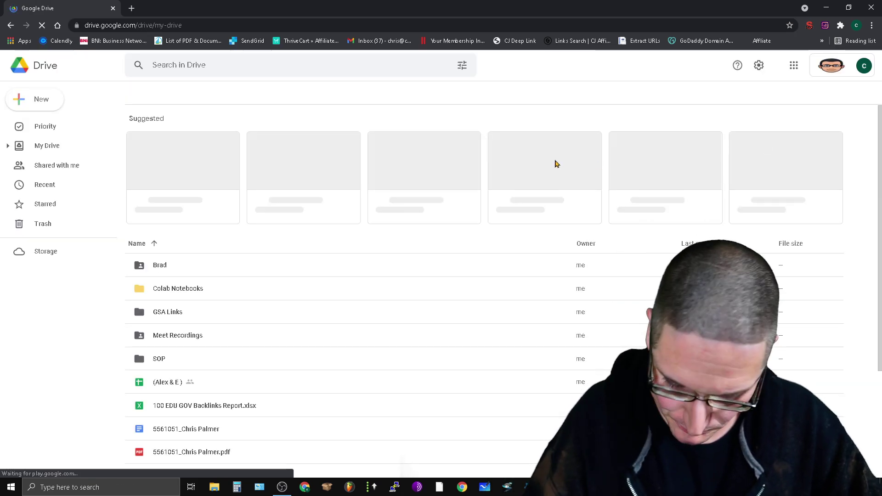
left_click(159, 265)
right_click(159, 266)
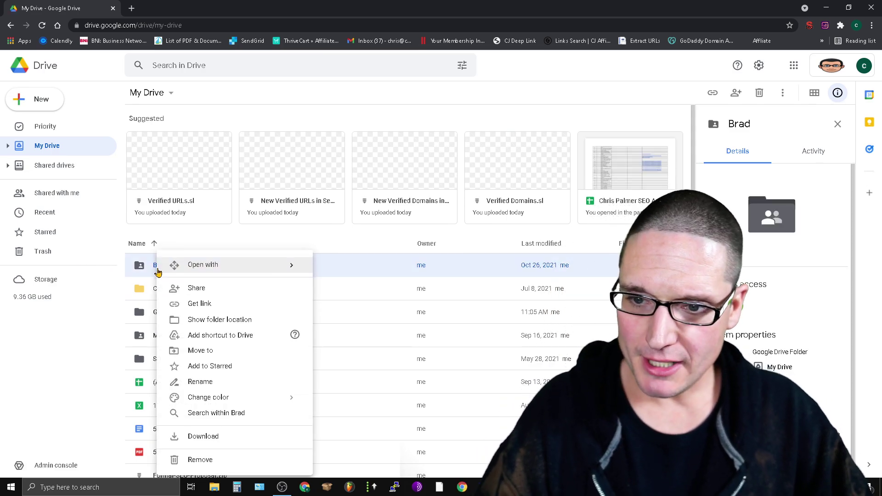
left_click(215, 290)
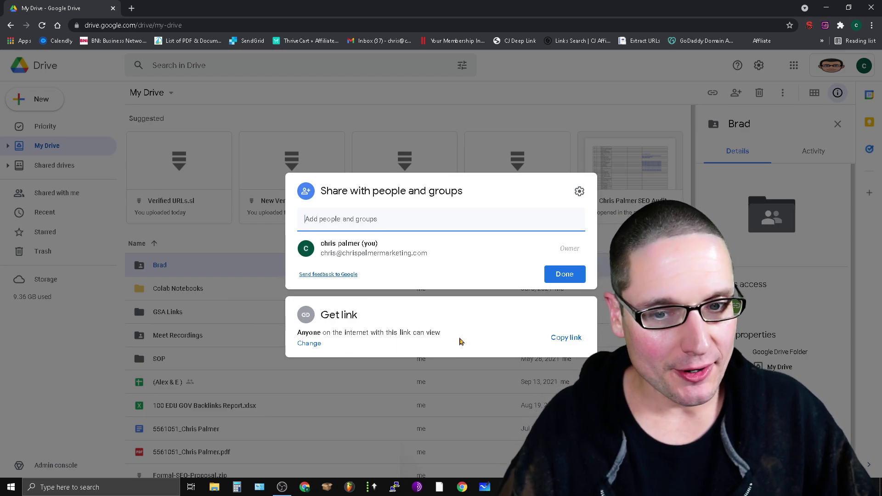
left_click_drag(448, 338, 298, 334)
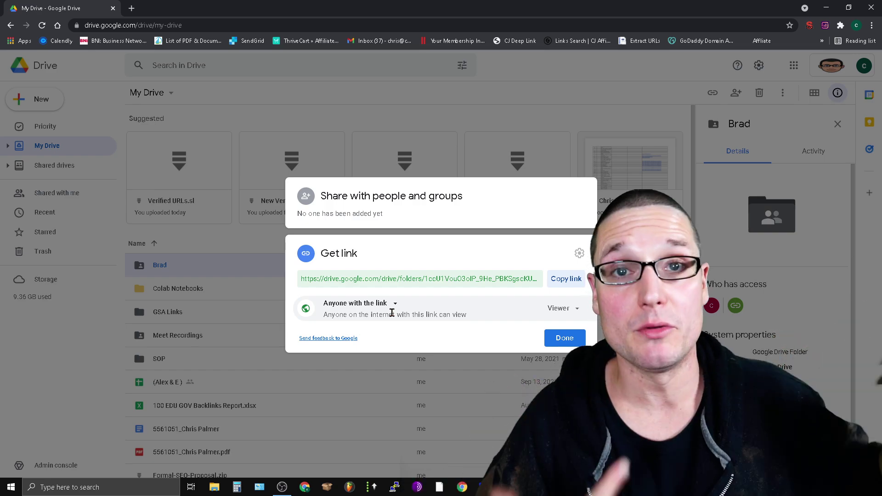
left_click(384, 90)
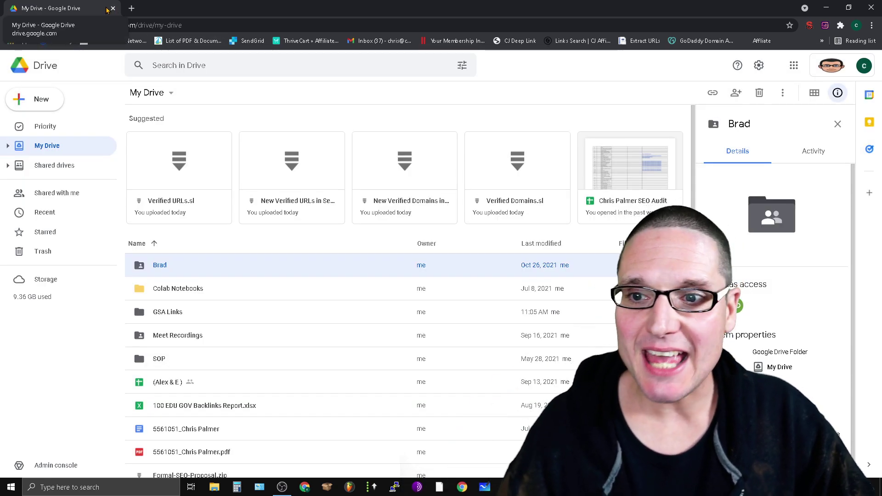
Step: Close the second account's Drive tab and confirm STACK's link is public to anyone
left_click(112, 8)
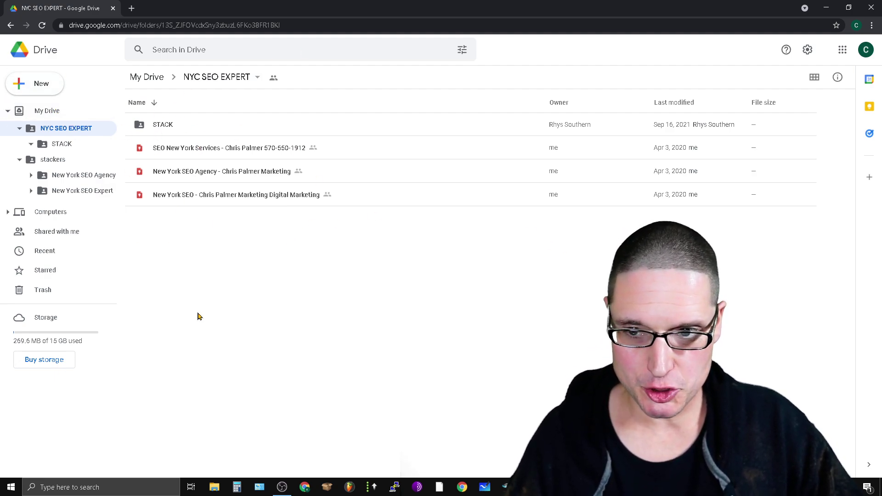
right_click(148, 128)
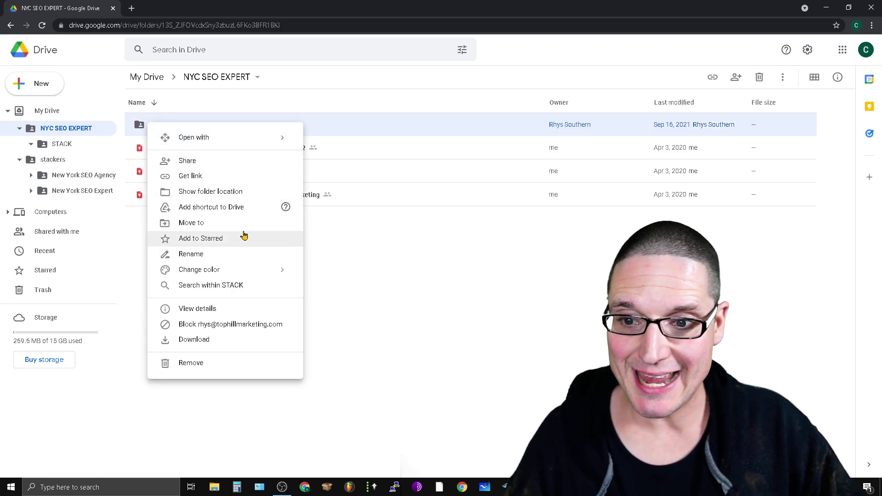
left_click(211, 177)
left_click(293, 413)
Step: Create a new folder named 'SEO NEw Folder Type' beside STACK in NYC SEO EXPERT
right_click(191, 235)
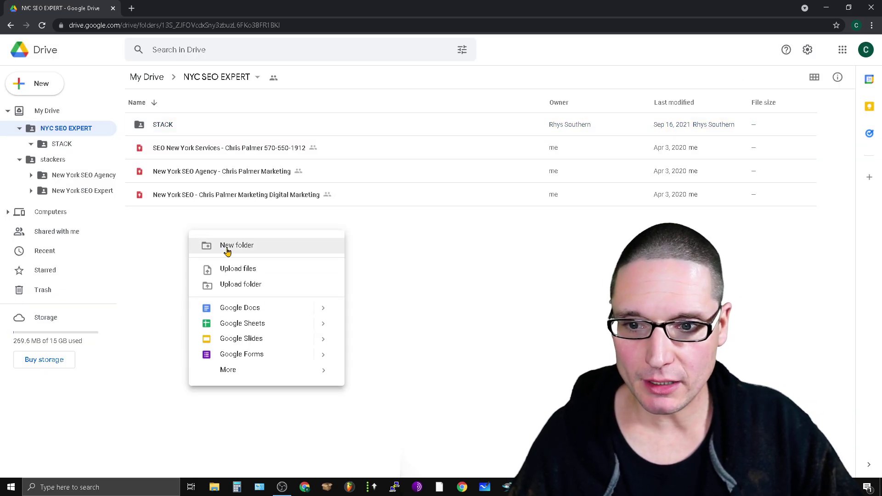
left_click(226, 250)
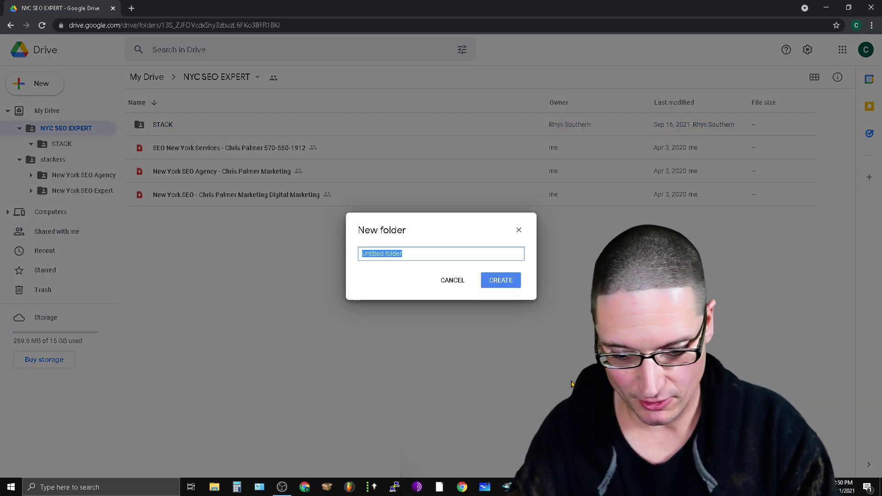
type("SEO NEw Folder Type")
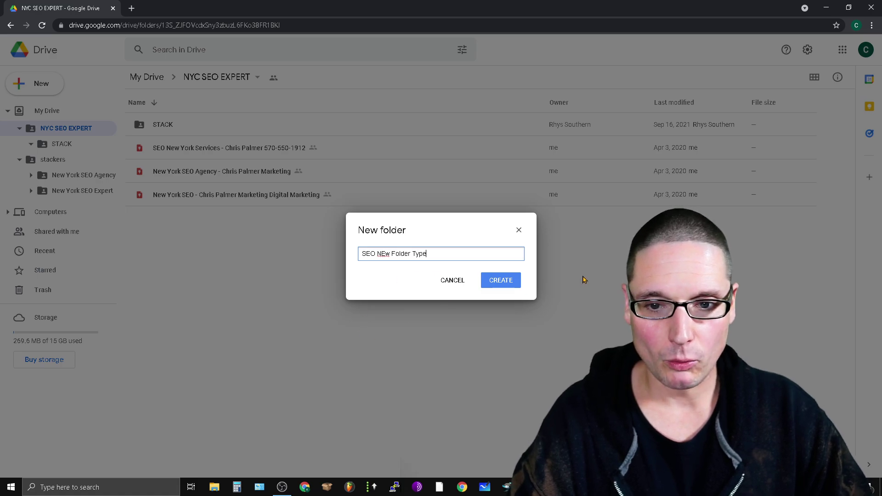
left_click(510, 283)
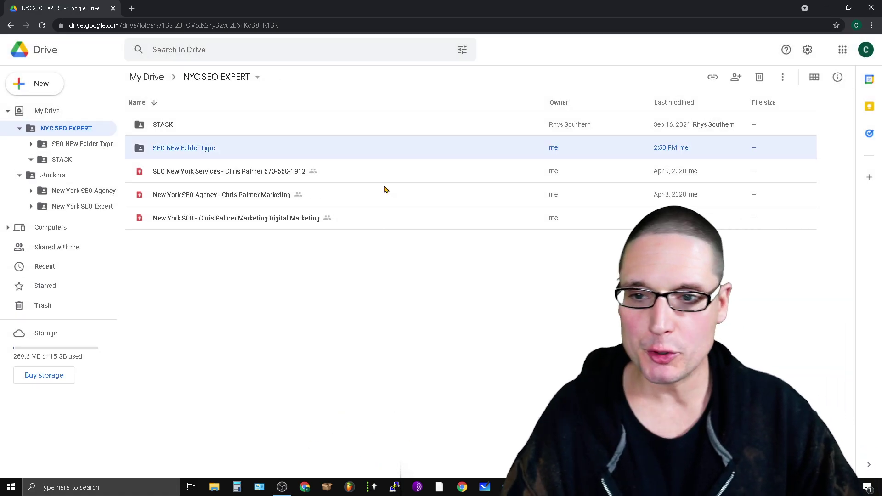
Step: Open the new folder's sharing dialog and inspect its link settings
right_click(161, 152)
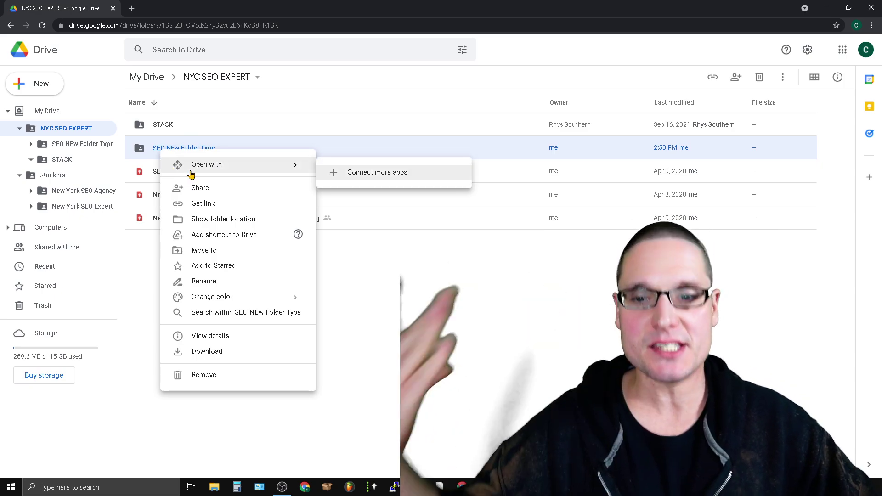
left_click(203, 204)
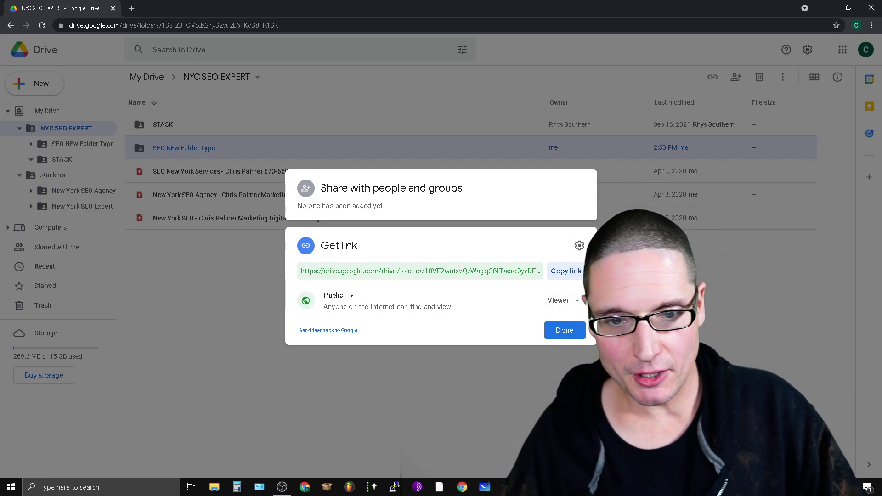
left_click(580, 246)
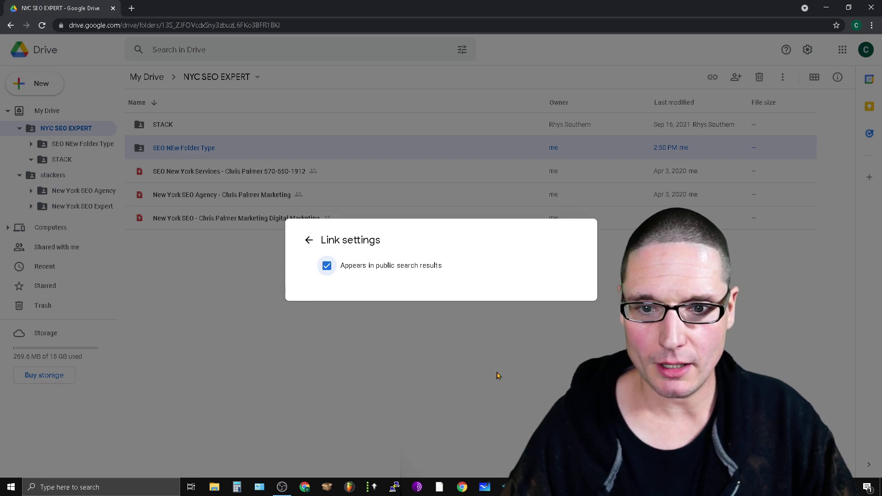
left_click(499, 375)
Step: Set the SEO NEw Folder Type link access to Public with Viewer rights
right_click(146, 158)
left_click(199, 198)
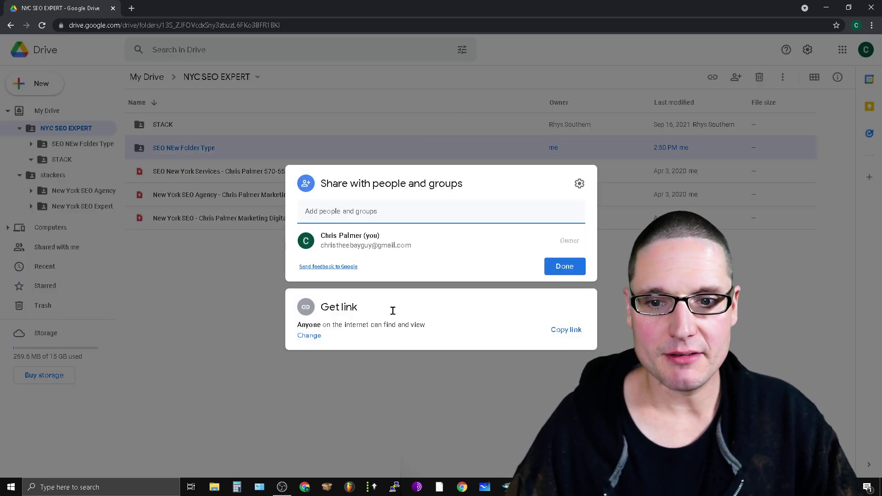
left_click(309, 338)
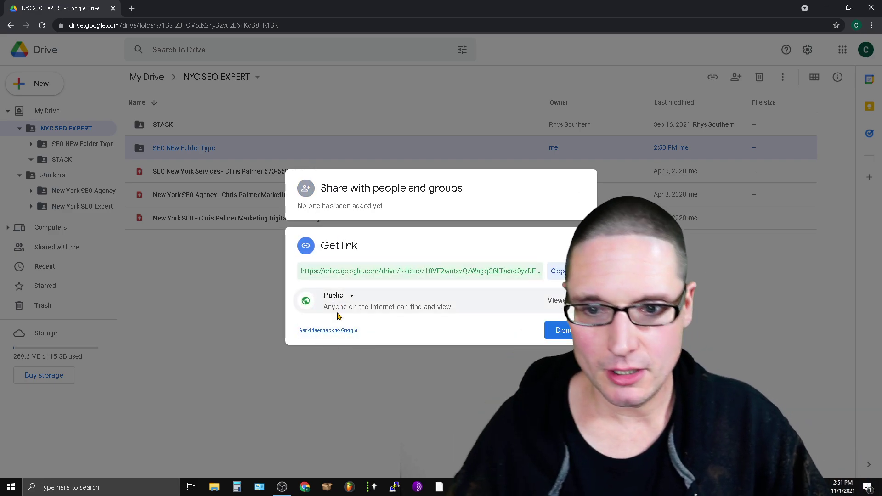
left_click(450, 373)
Step: Add the second account's e-mail address as a recipient for SEO NEw Folder Type
right_click(187, 154)
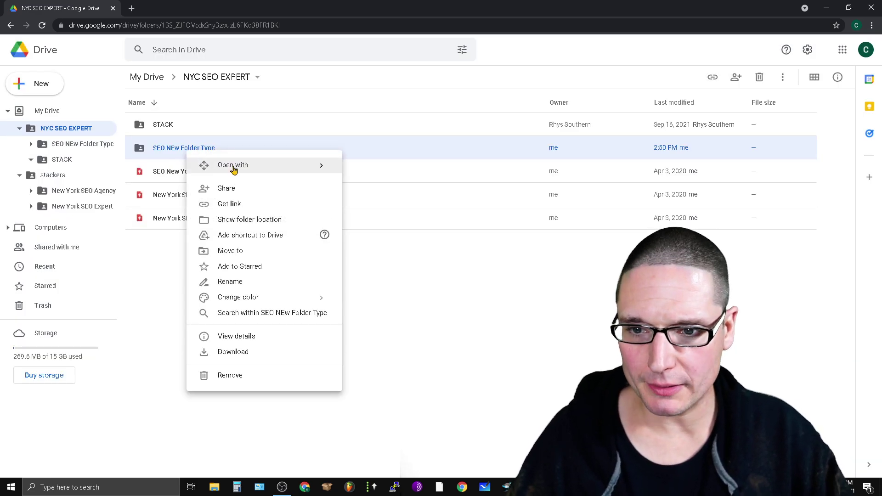
mouse_move(294, 166)
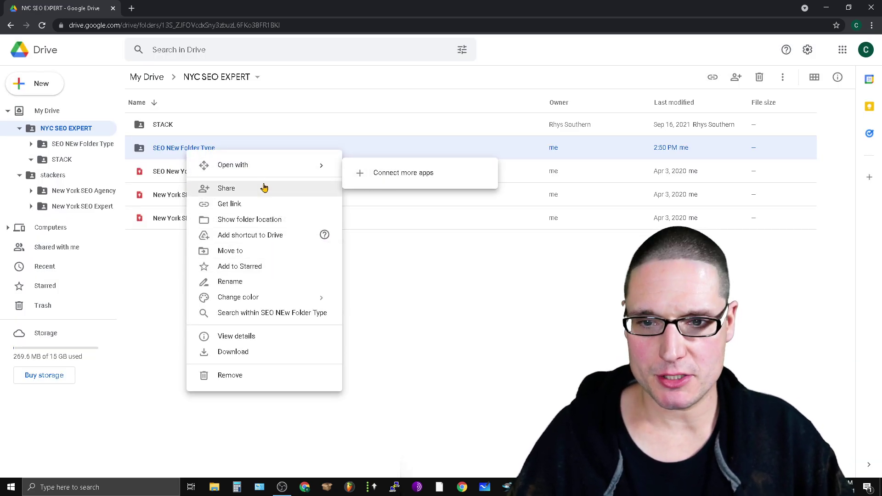
left_click(297, 189)
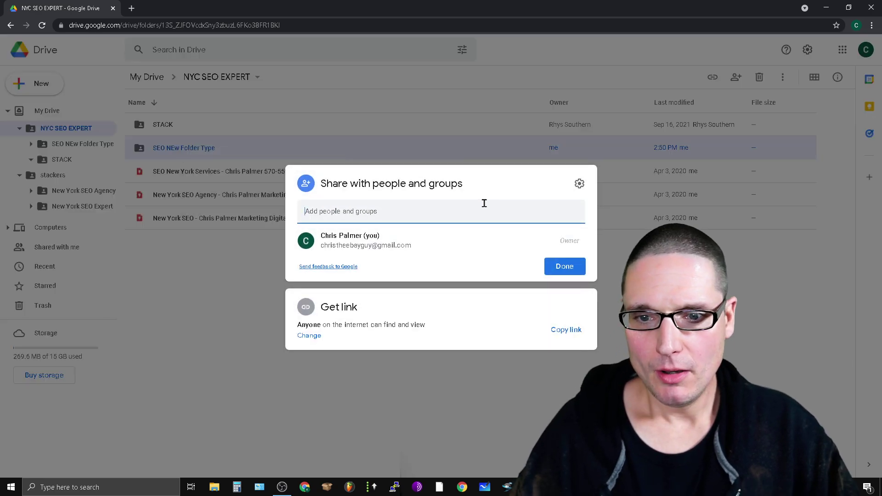
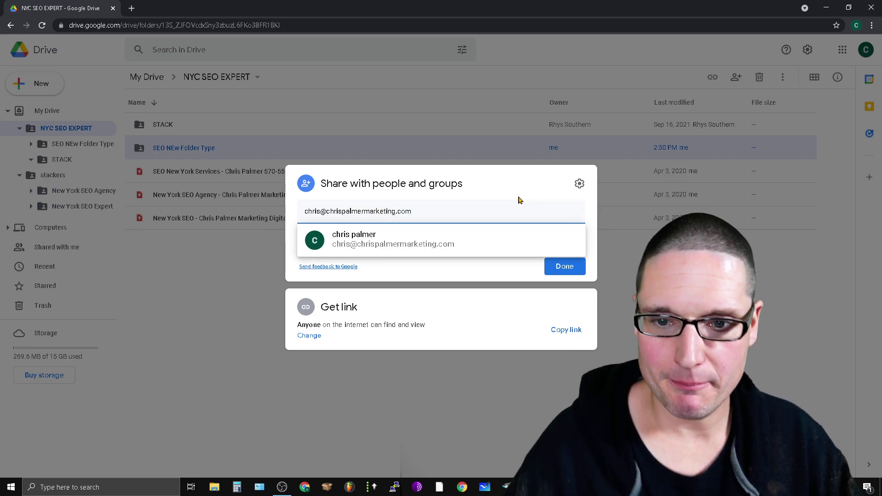
left_click(438, 236)
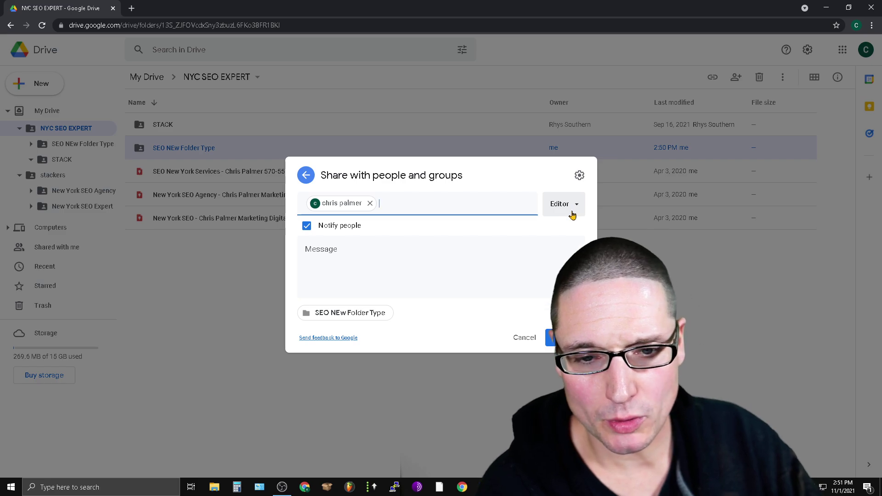
Step: Send the invitation with Editor access and reopen sharing to confirm it
left_click(578, 175)
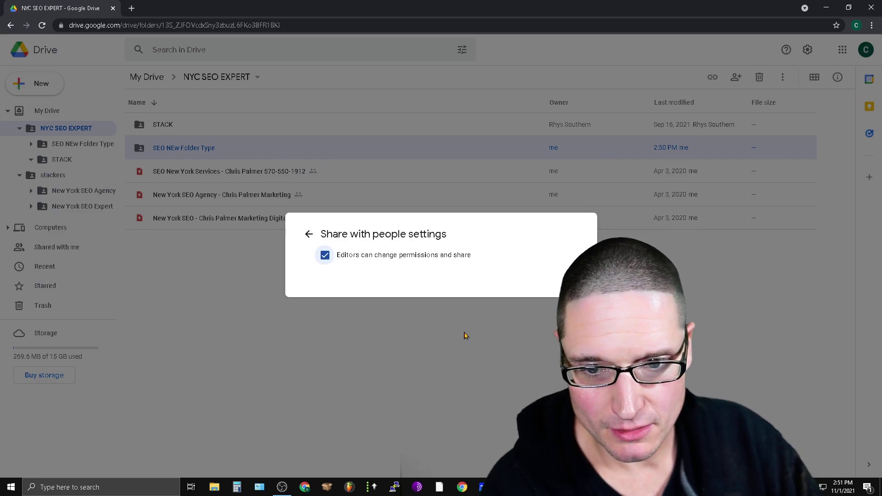
left_click(309, 234)
left_click(565, 338)
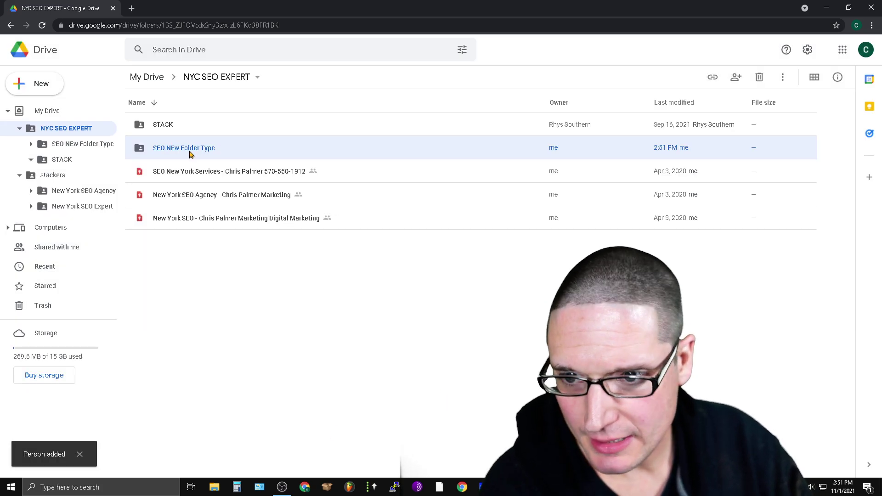
right_click(190, 153)
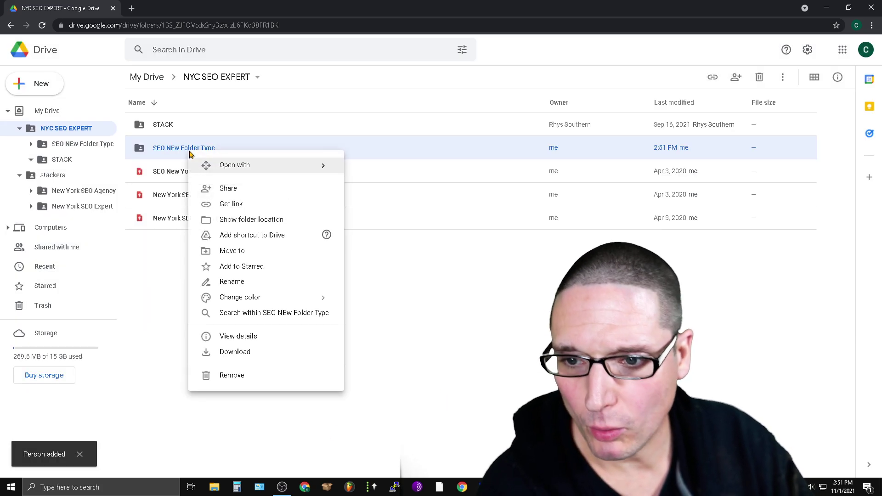
left_click(227, 204)
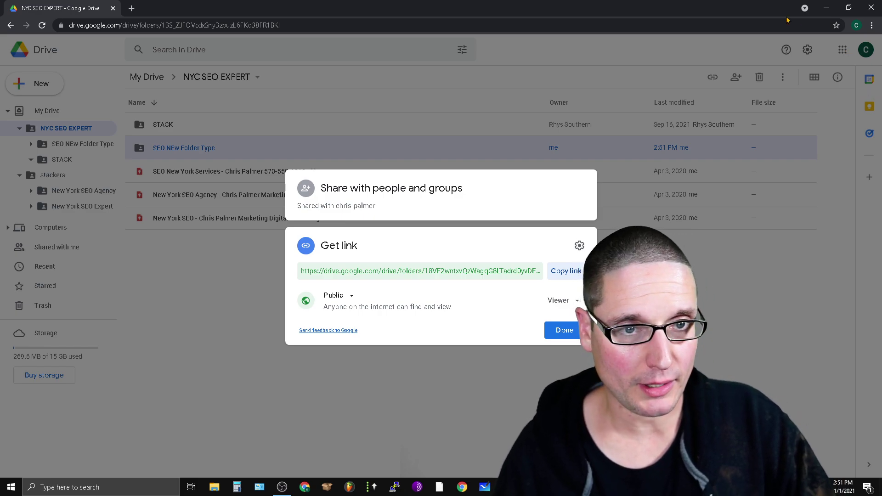
Step: Switch to the second Chrome profile's Drive and view its Shared with me list
left_click(856, 26)
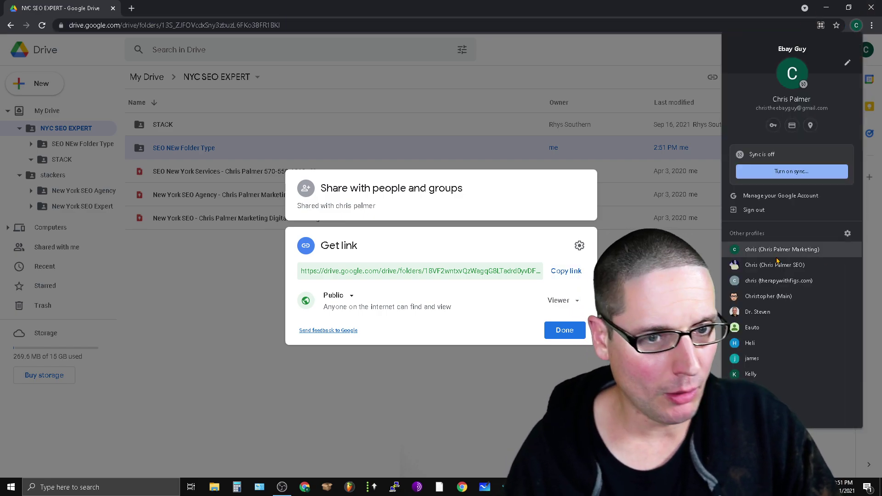
left_click(776, 257)
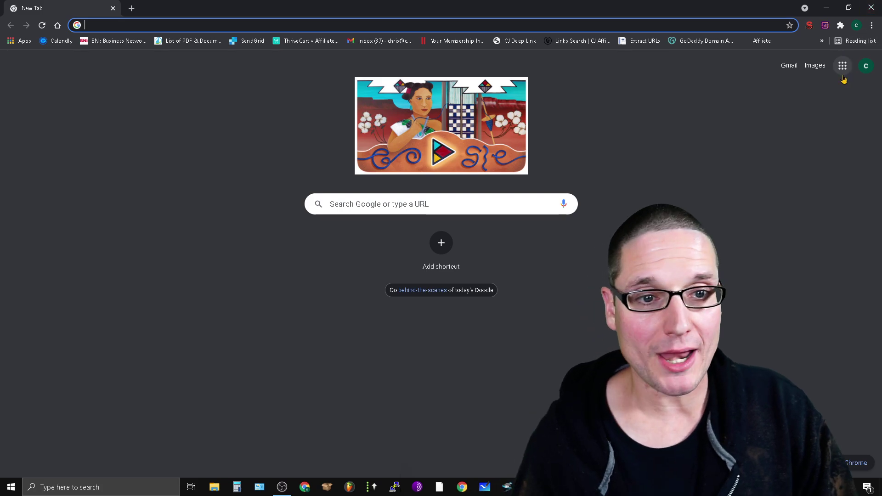
left_click(842, 69)
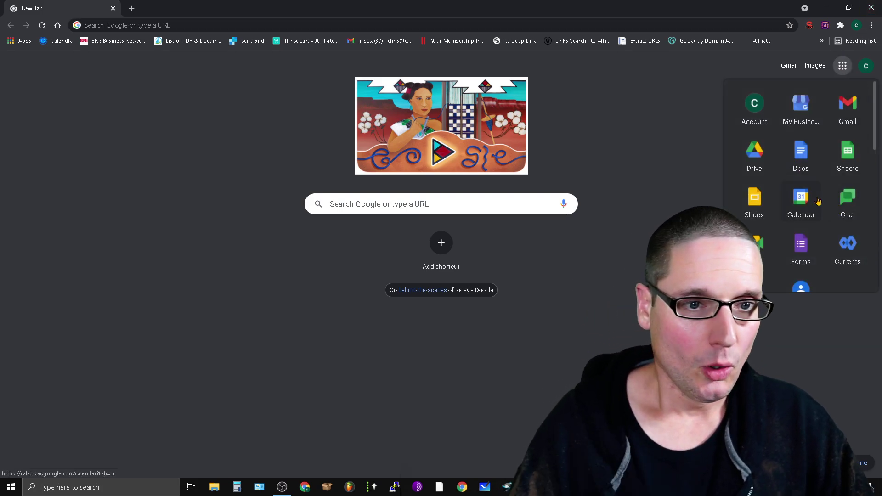
left_click(754, 154)
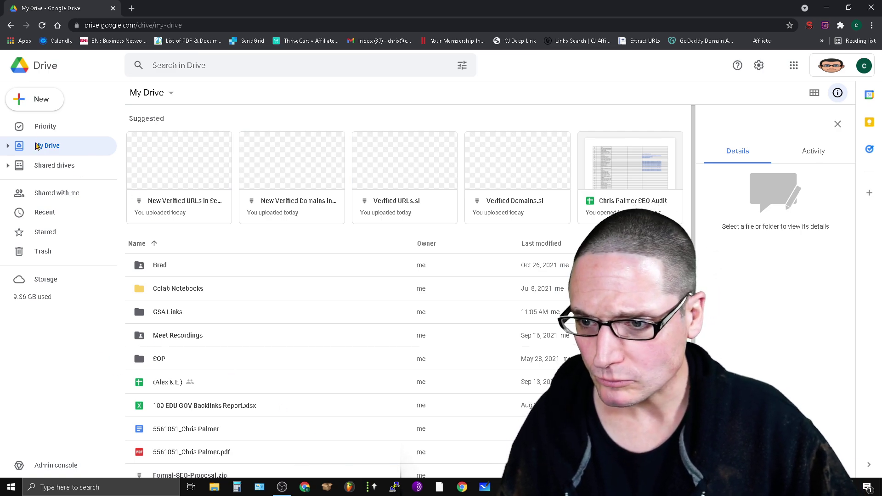
left_click(51, 195)
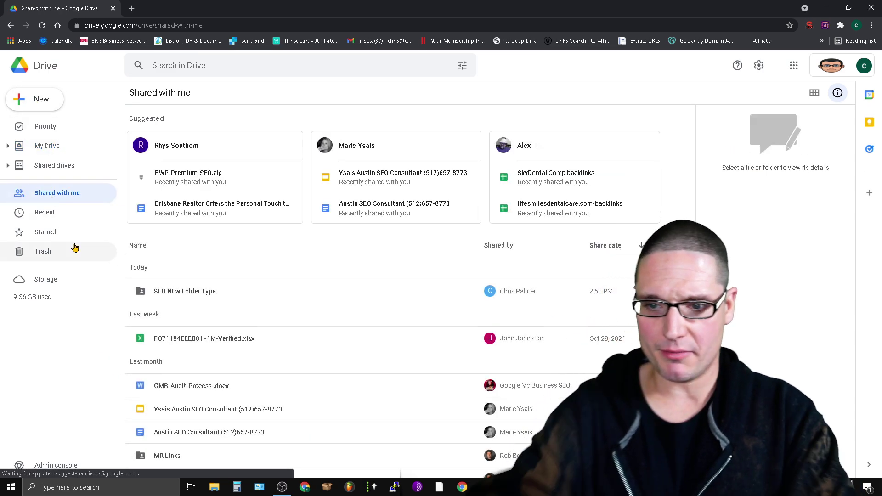
Step: Select the shared SEO NEw Folder Type folder to view its details and context menu
left_click(204, 291)
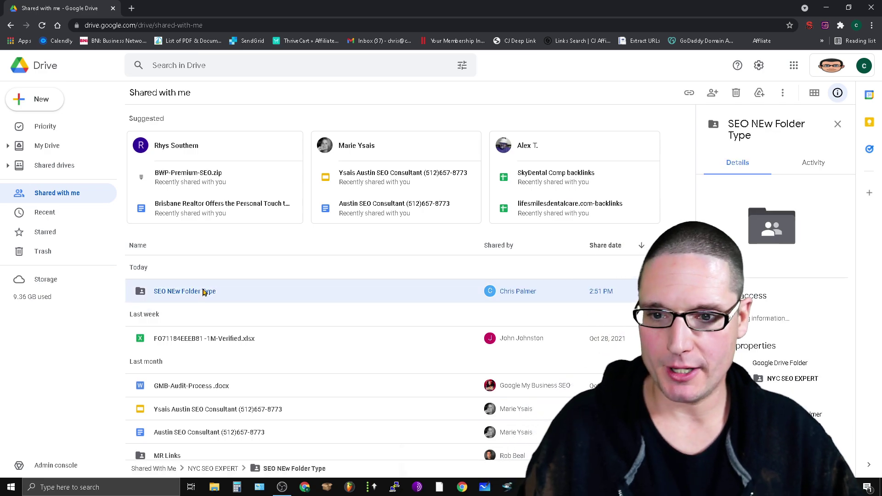
right_click(204, 292)
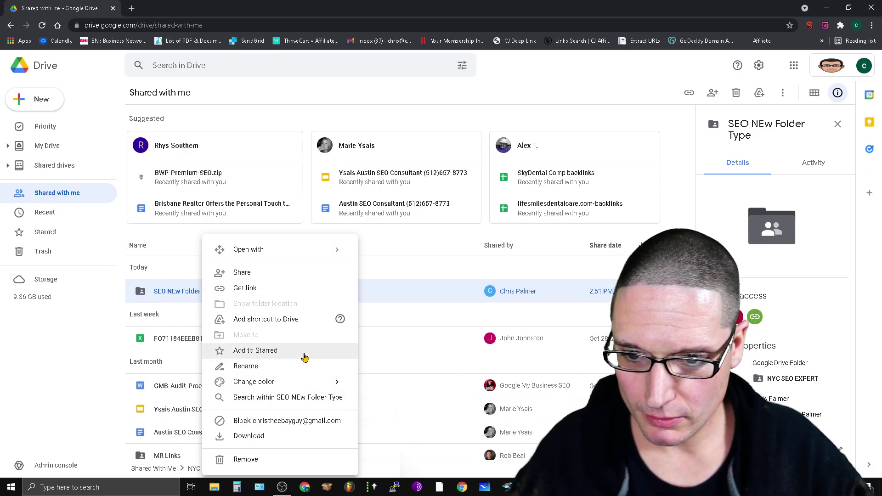
right_click(171, 293)
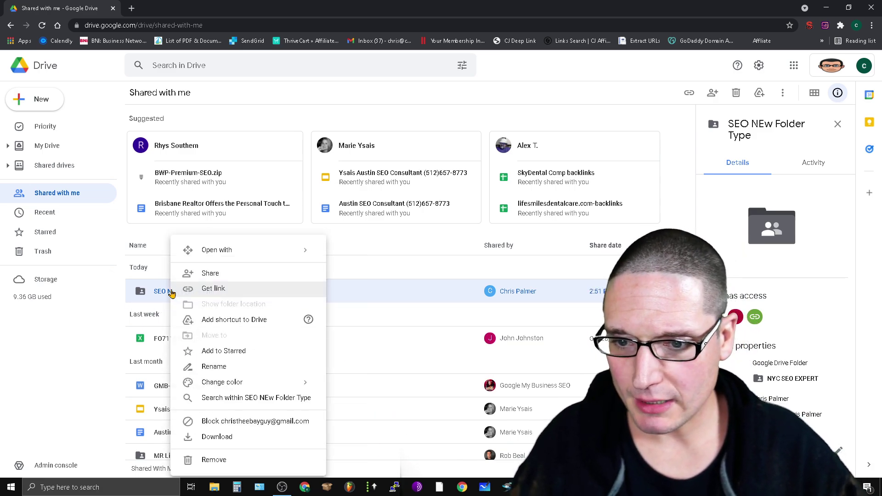
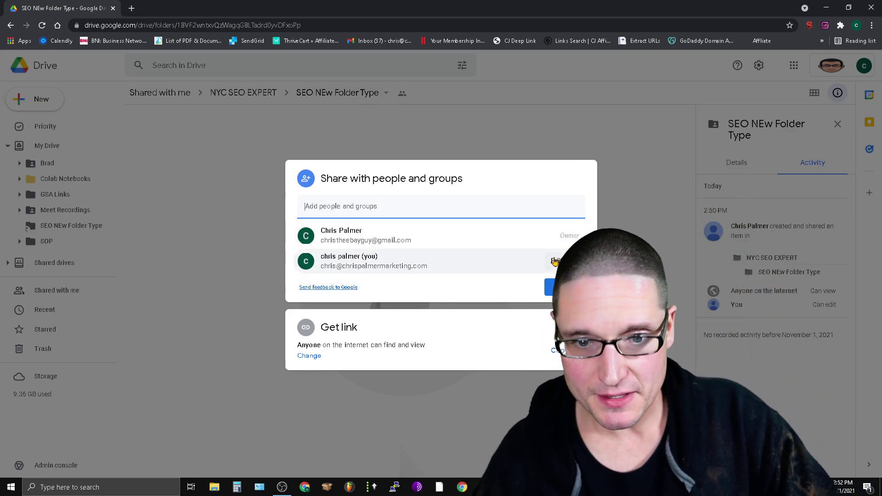
Step: Check that the SEO NEw Folder Type folder's link is Public with Viewer access
left_click(558, 288)
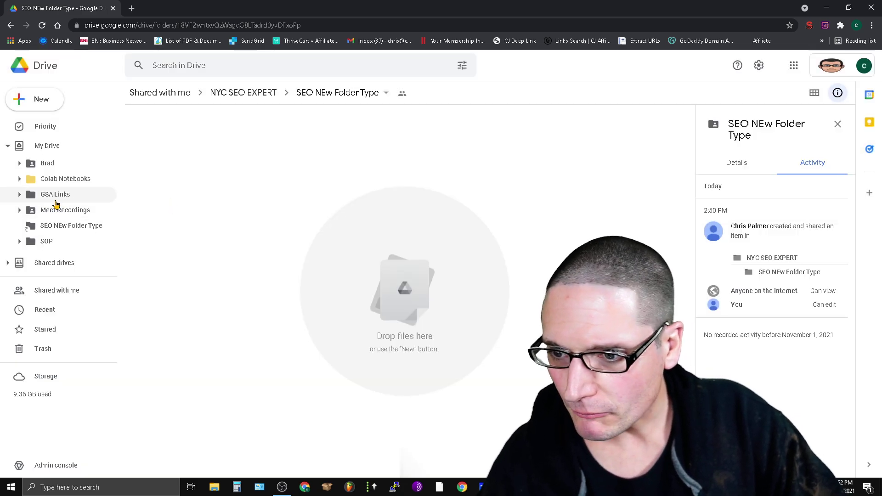
right_click(69, 229)
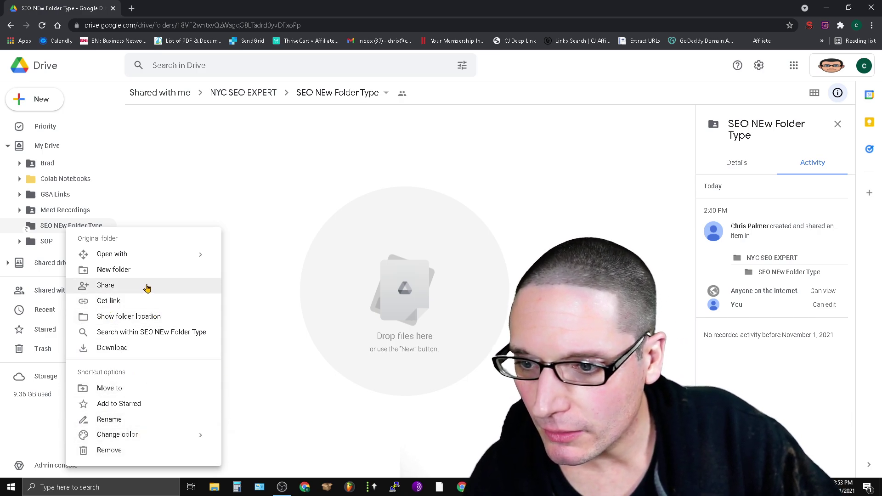
mouse_move(159, 257)
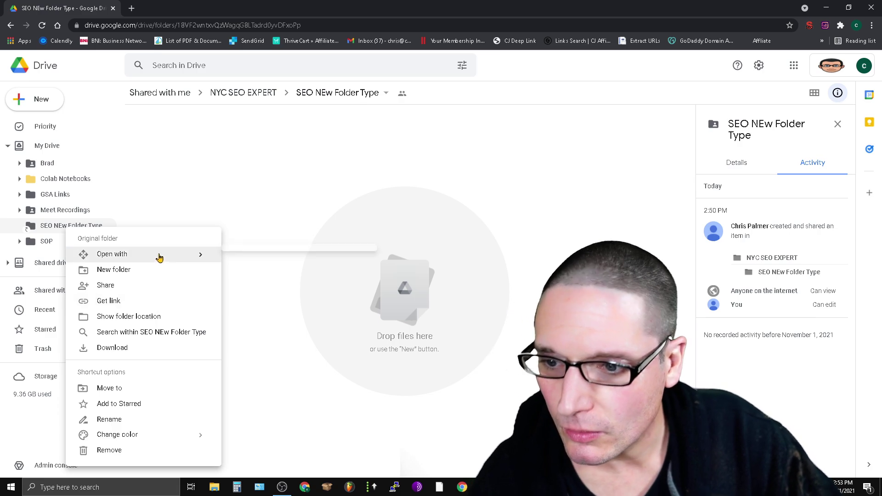
left_click(127, 293)
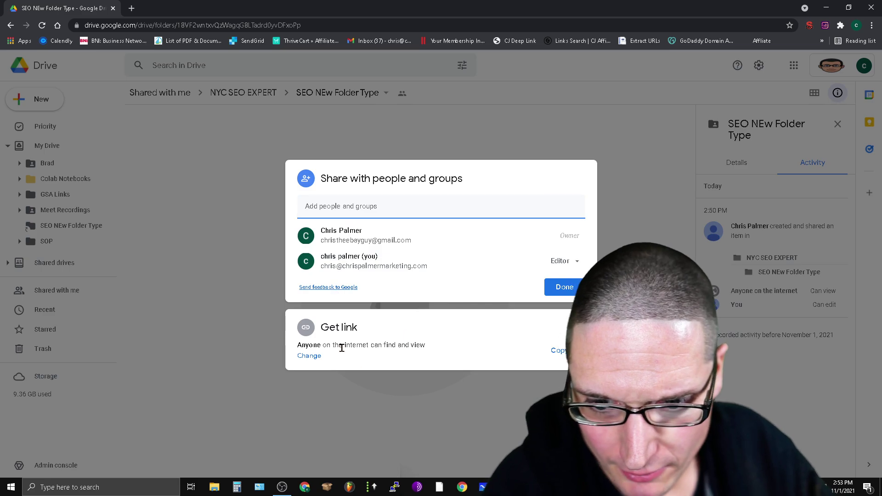
left_click(309, 357)
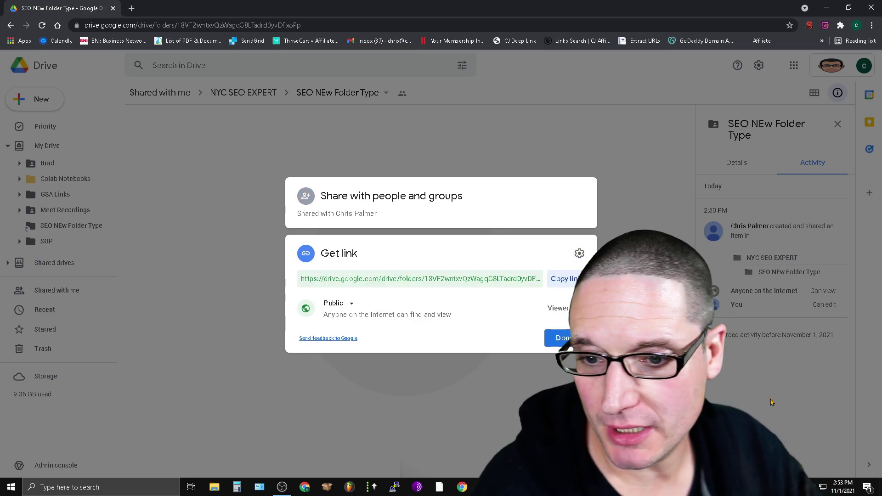
left_click(568, 343)
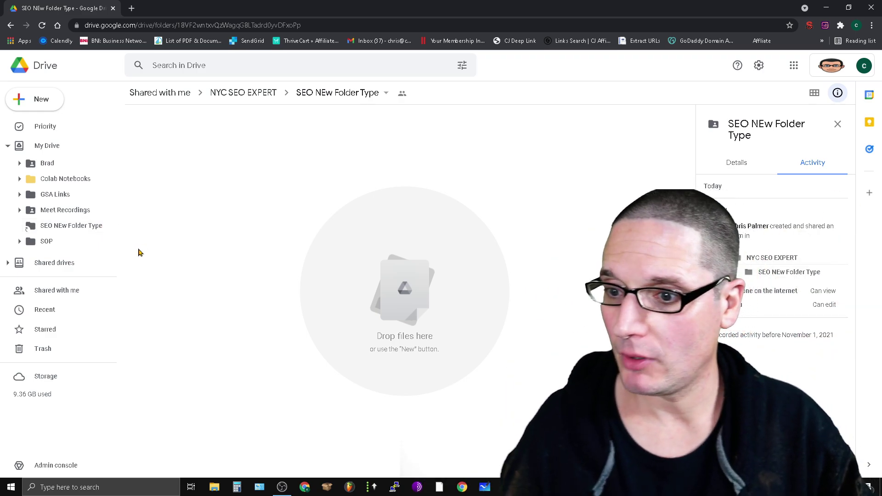
Step: From the NYC SEO EXPERT folder, e-mail the folder link to the recipient's Gmail address
left_click(242, 98)
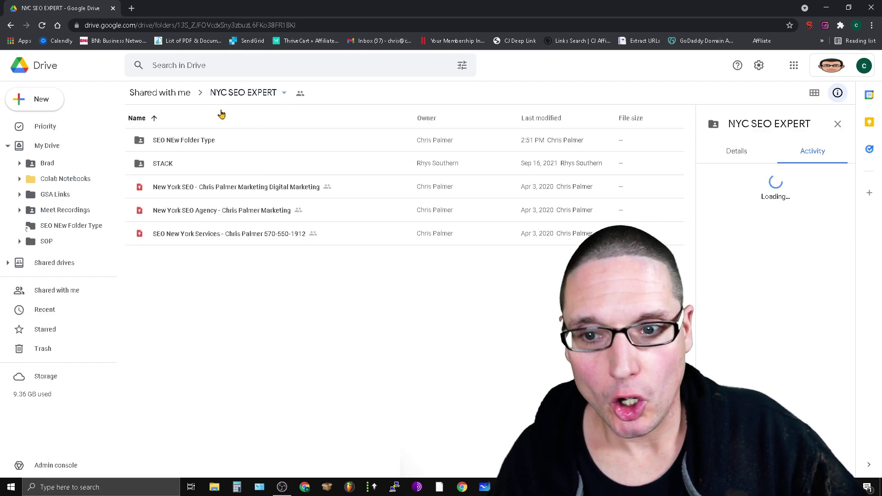
left_click(300, 93)
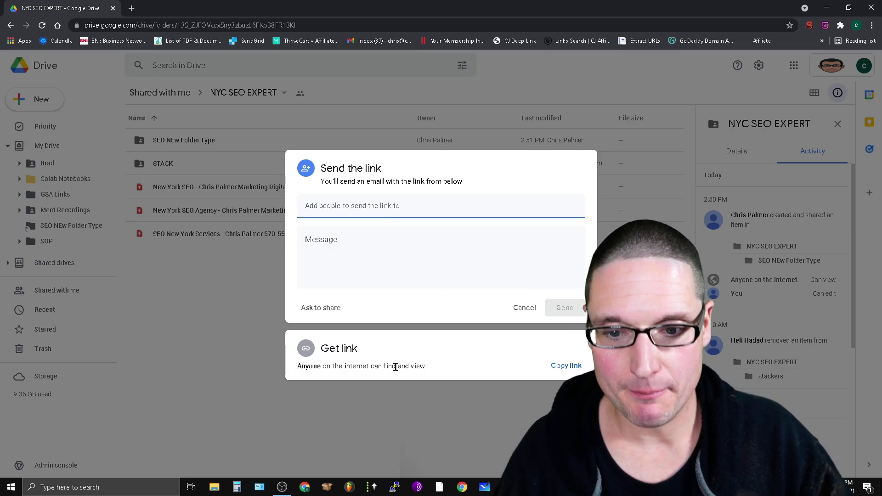
left_click(370, 208)
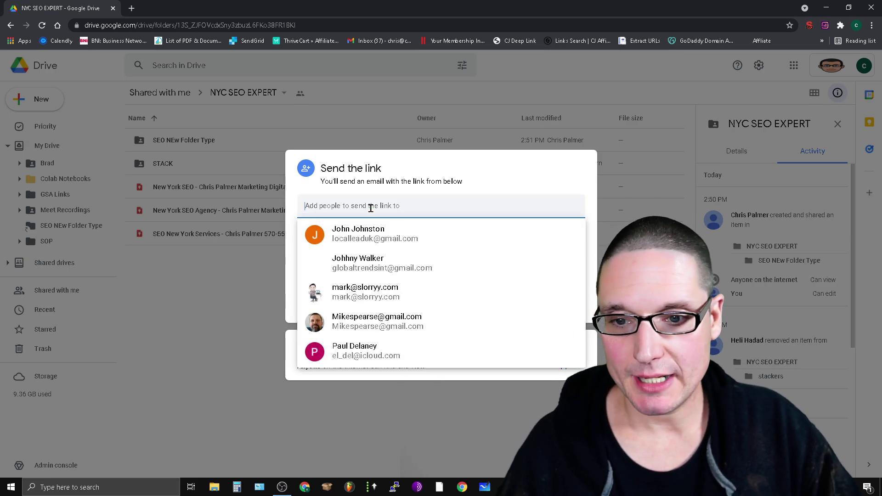
left_click(480, 191)
left_click(404, 213)
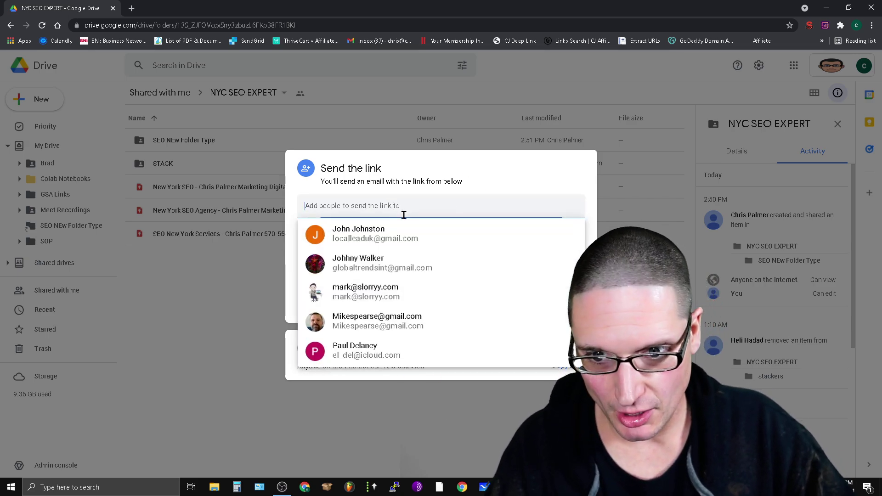
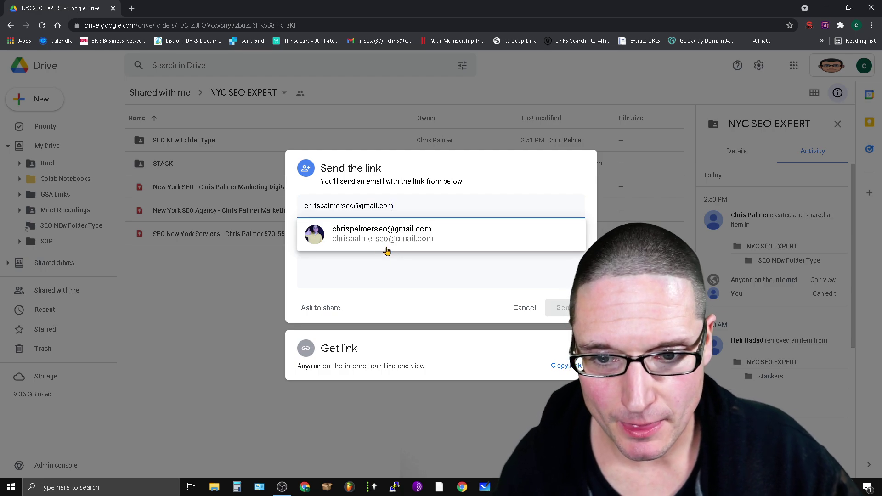
left_click(387, 251)
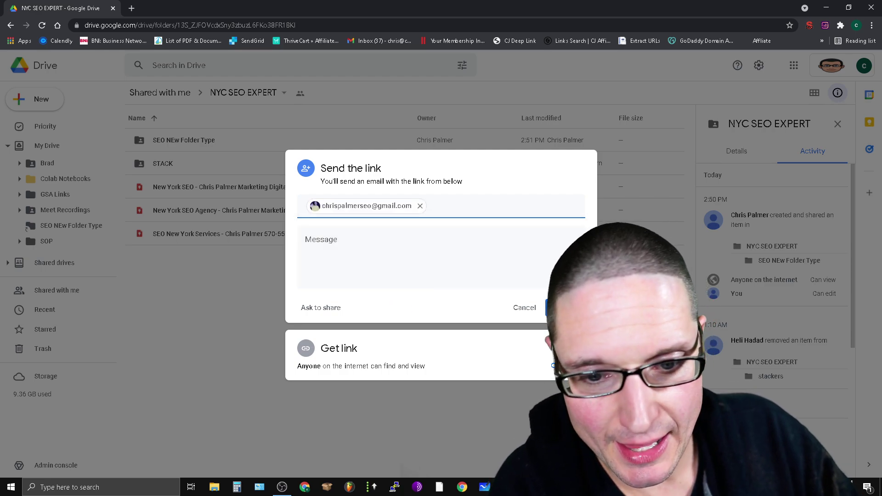
left_click(565, 308)
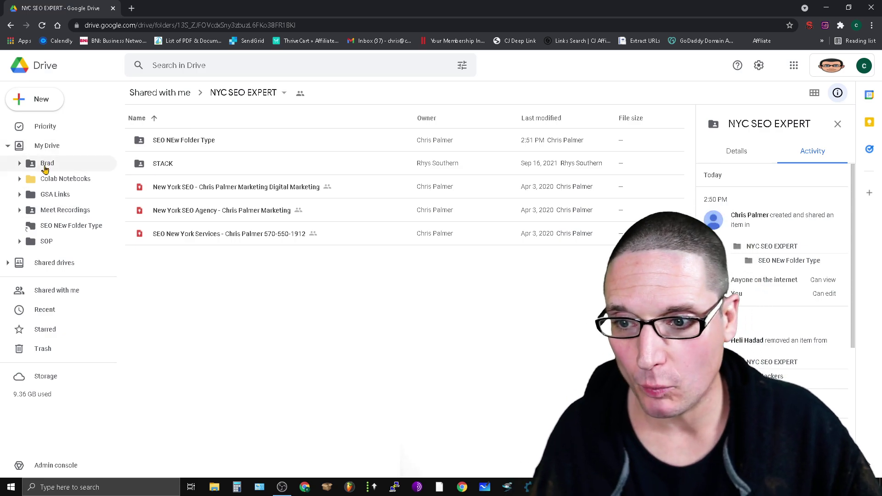
Step: In Meet Recordings, inspect who can view the Group 1 - 10-28-21 recording's link
left_click(63, 213)
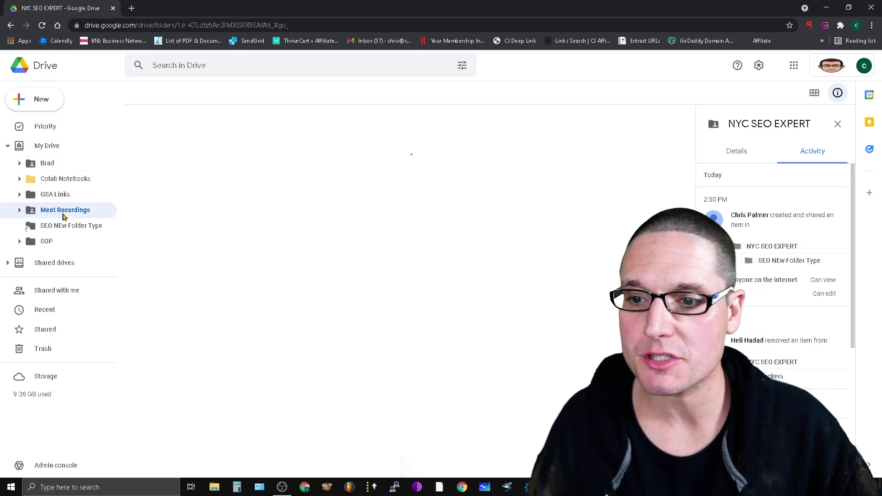
left_click(171, 144)
right_click(170, 144)
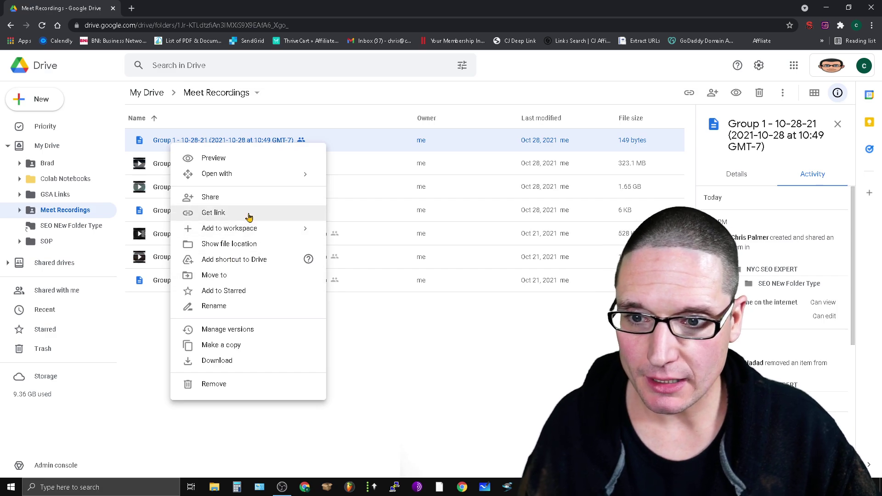
left_click(234, 198)
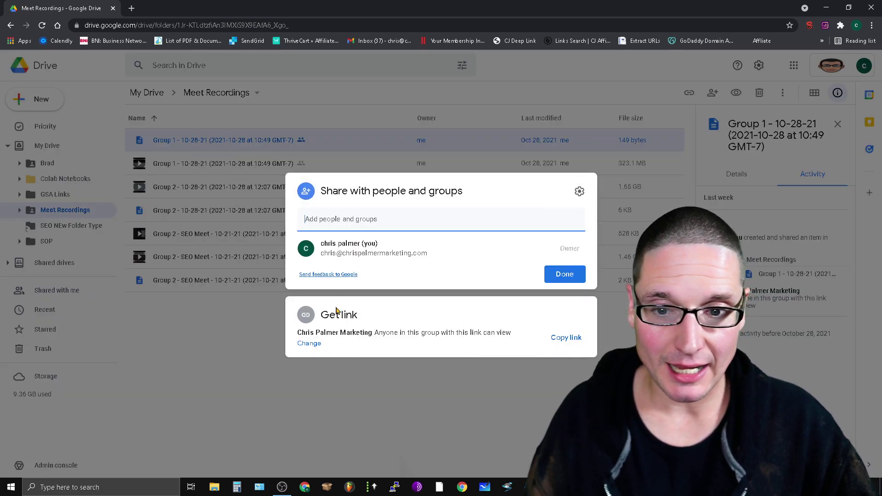
left_click(316, 343)
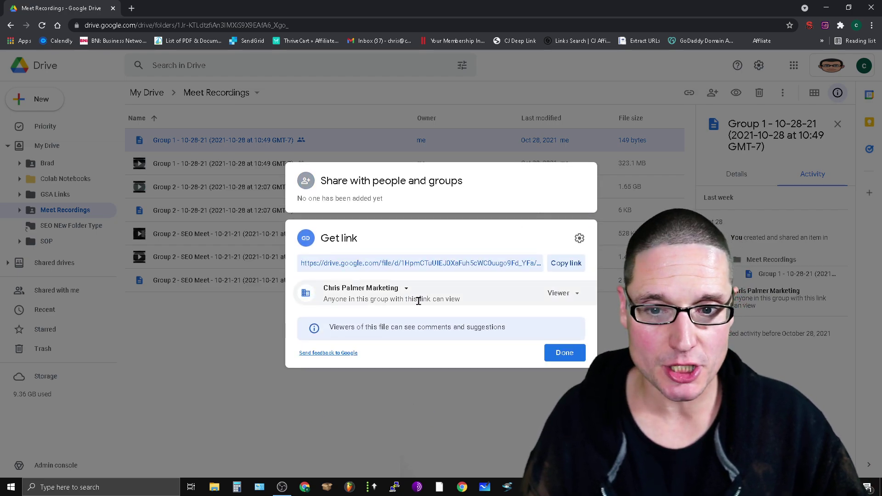
left_click(564, 352)
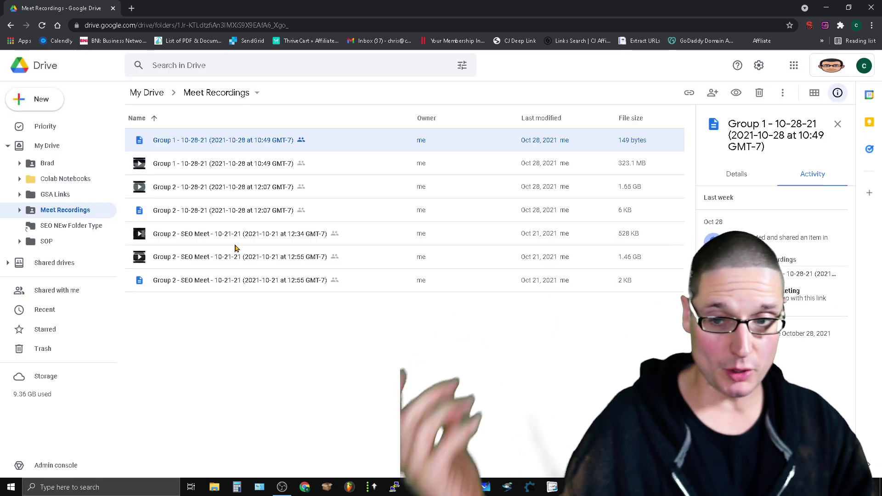
Step: Bring up options for the Group 2 10-28-21 video, then dismiss them
left_click(157, 194)
right_click(157, 194)
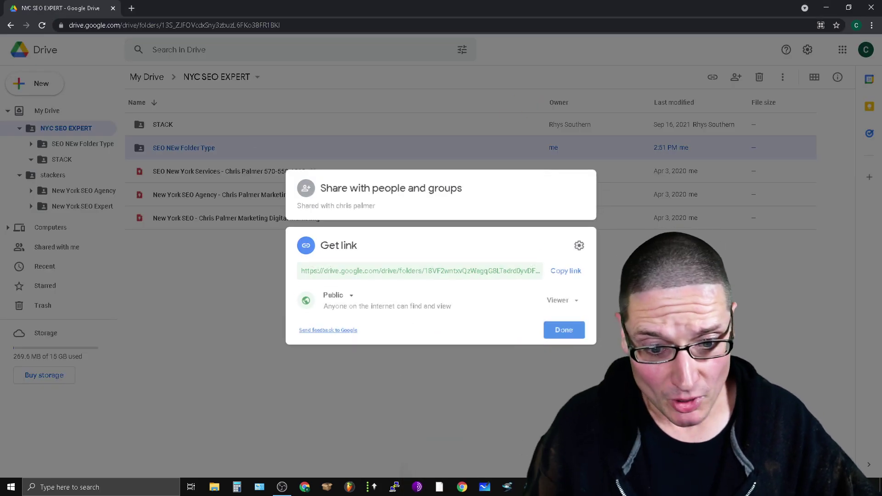
key("Escape")
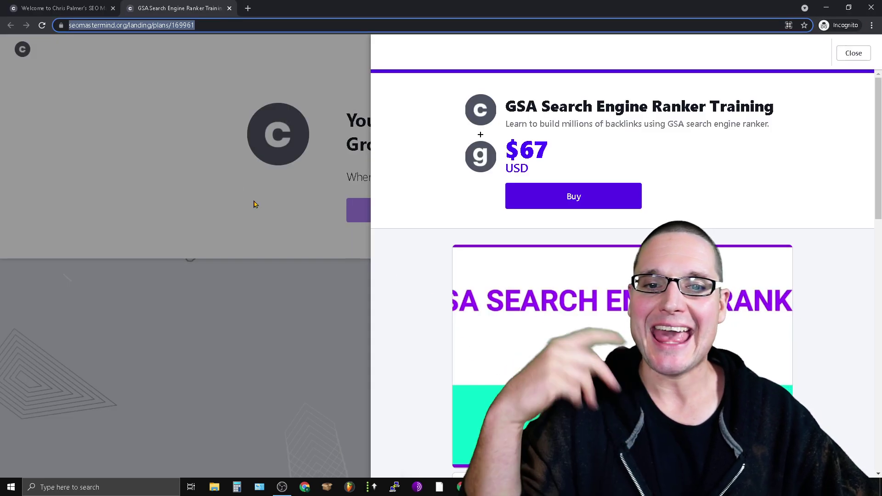
Step: Dismiss the checkout panel to reveal the seomastermind.org Local SEO Testing Group homepage
left_click(184, 165)
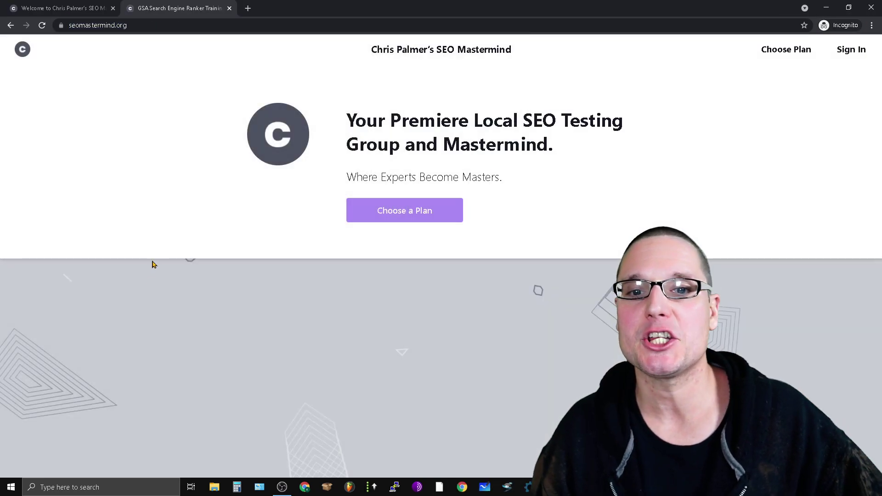